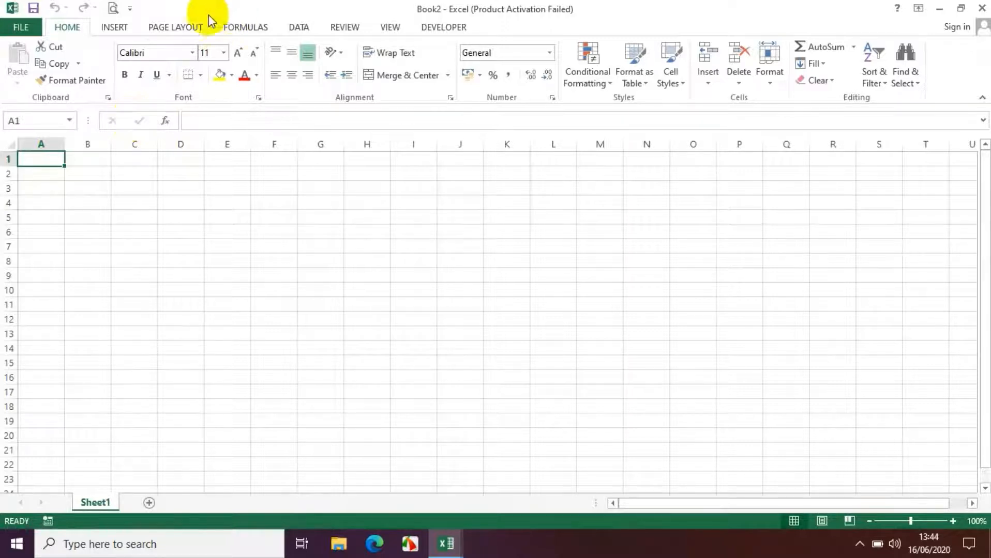
# Set the picture Didi_Kempot_(cropped)_(2) from the Downloads folder as the worksheet background, working offline
pyautogui.click(191, 30)
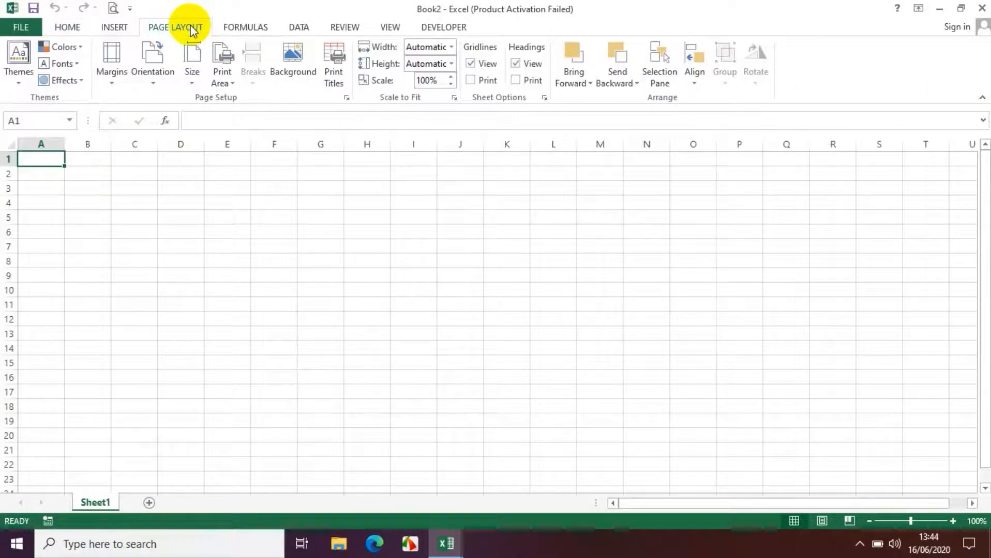
pyautogui.click(293, 67)
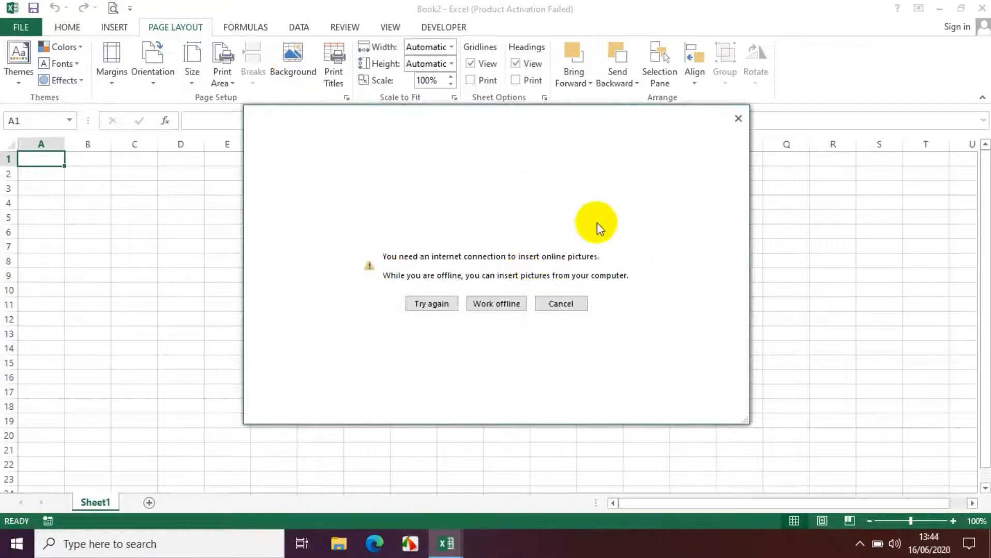
pyautogui.click(495, 305)
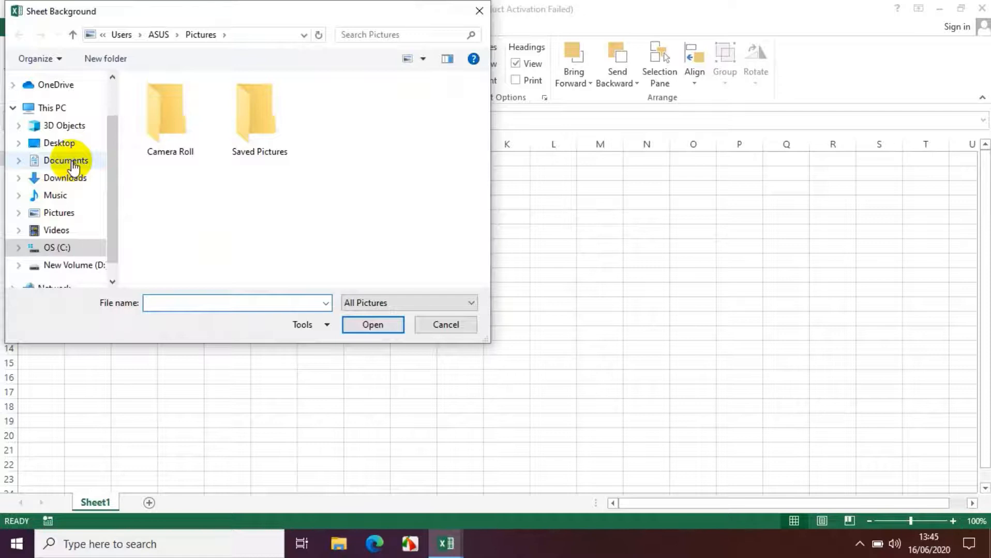
pyautogui.click(65, 180)
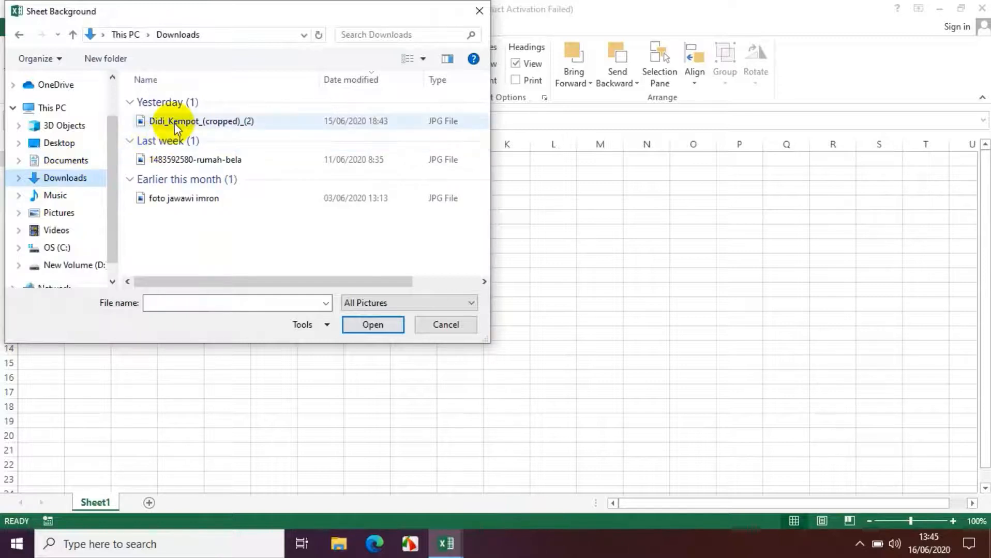
pyautogui.click(174, 123)
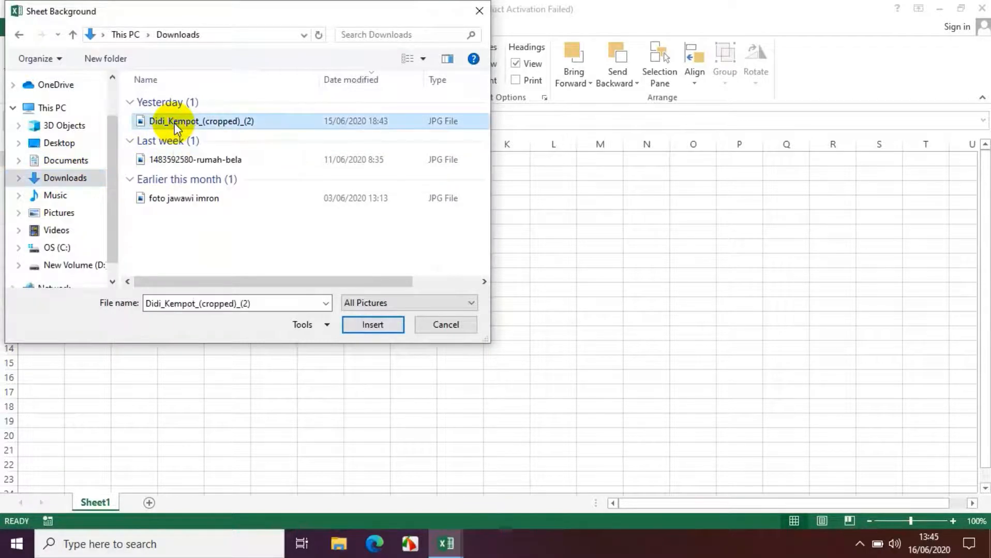
pyautogui.click(376, 325)
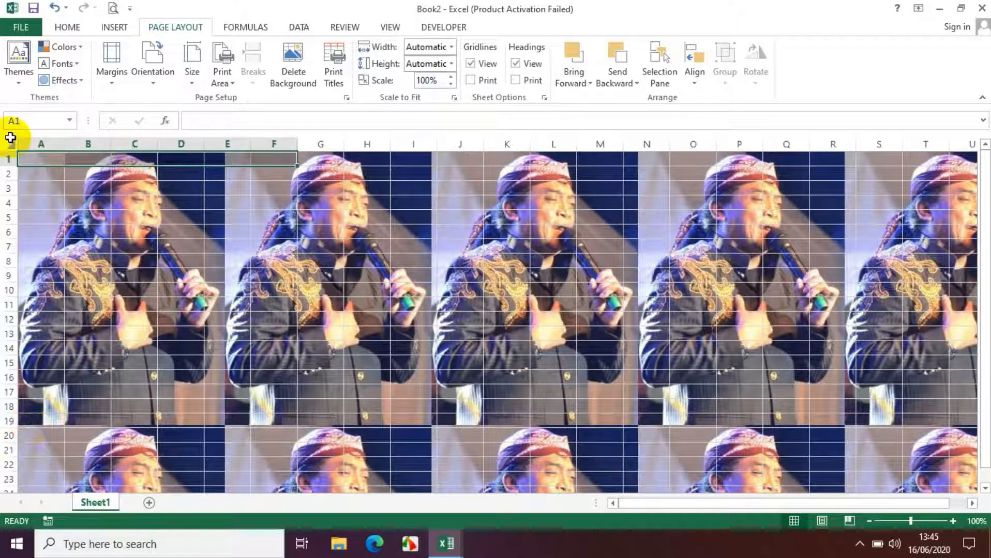
# Set the width of columns A to K to about 3
pyautogui.click(35, 145)
pyautogui.moveTo(36, 146); pyautogui.dragTo(520, 139)
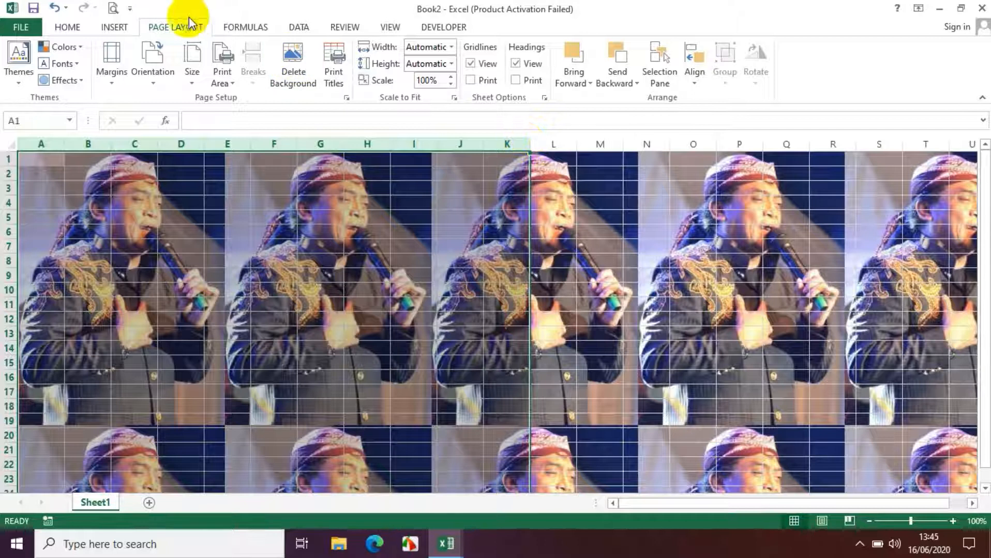
pyautogui.click(70, 28)
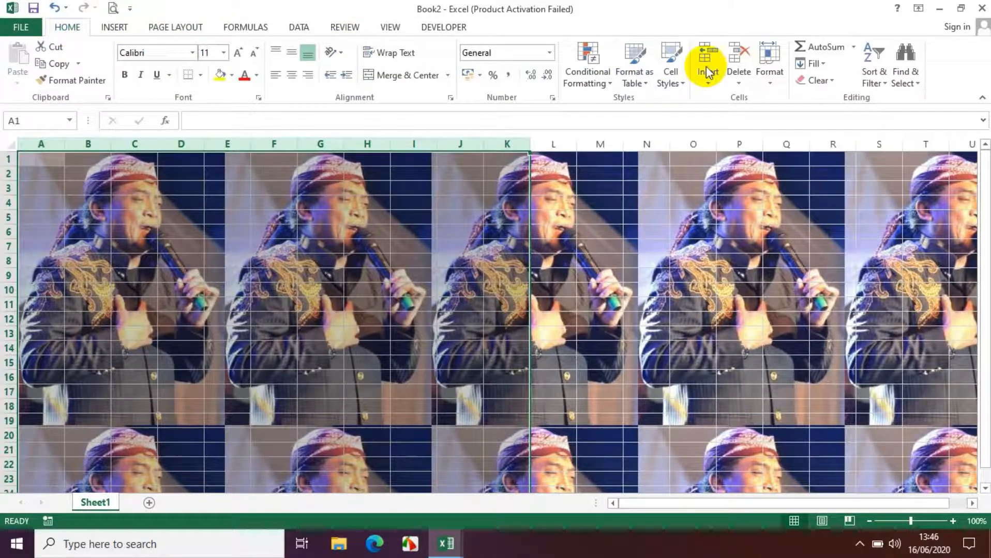
pyautogui.click(768, 83)
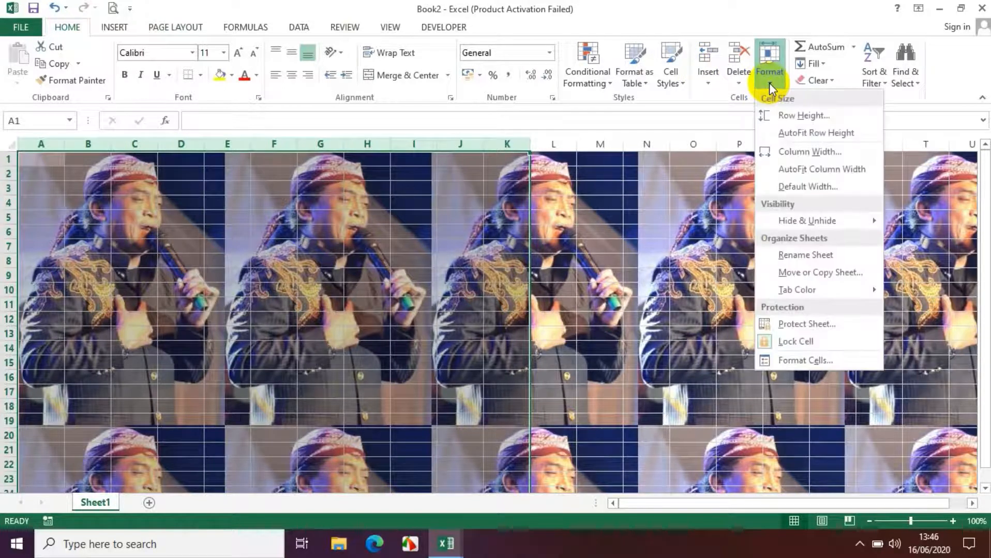
pyautogui.click(785, 153)
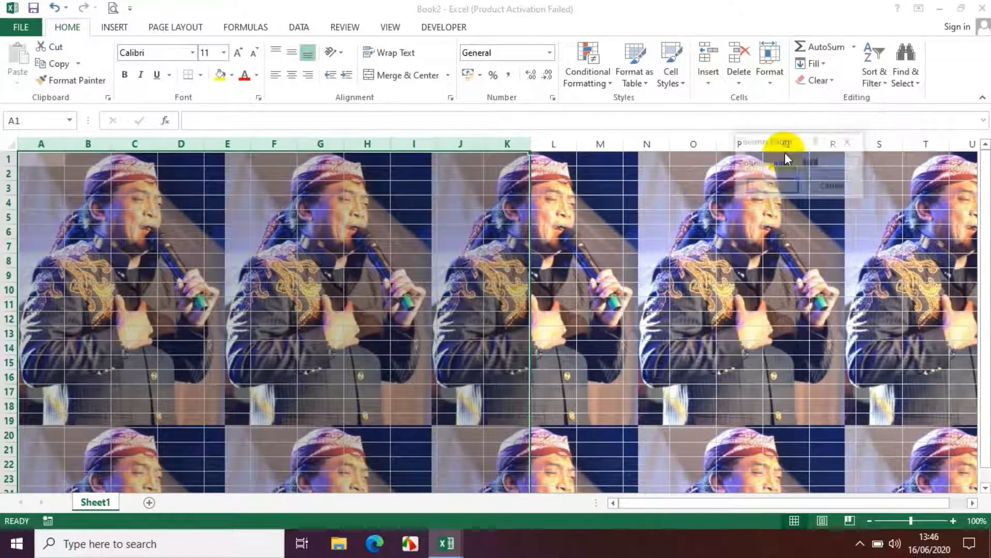
pyautogui.write('3,3')
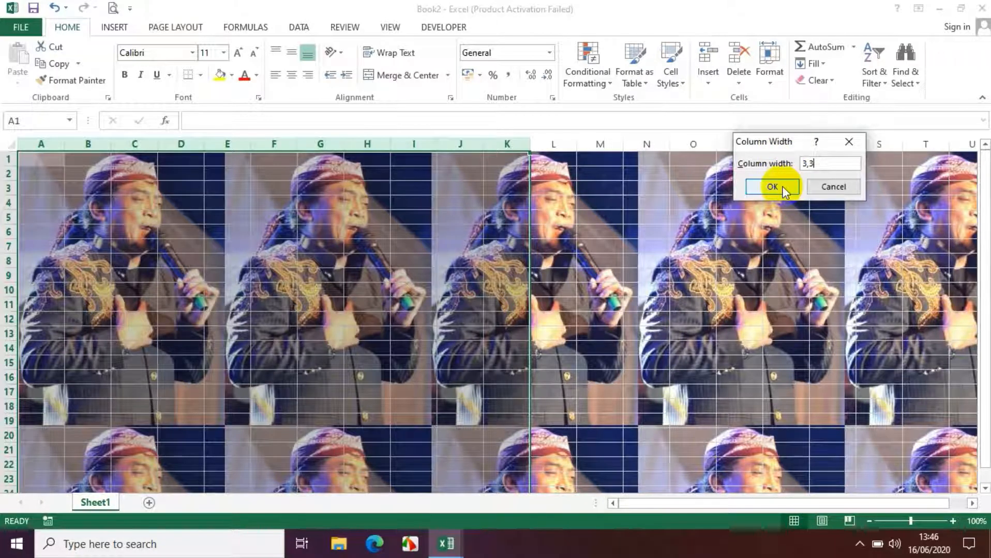
pyautogui.click(783, 190)
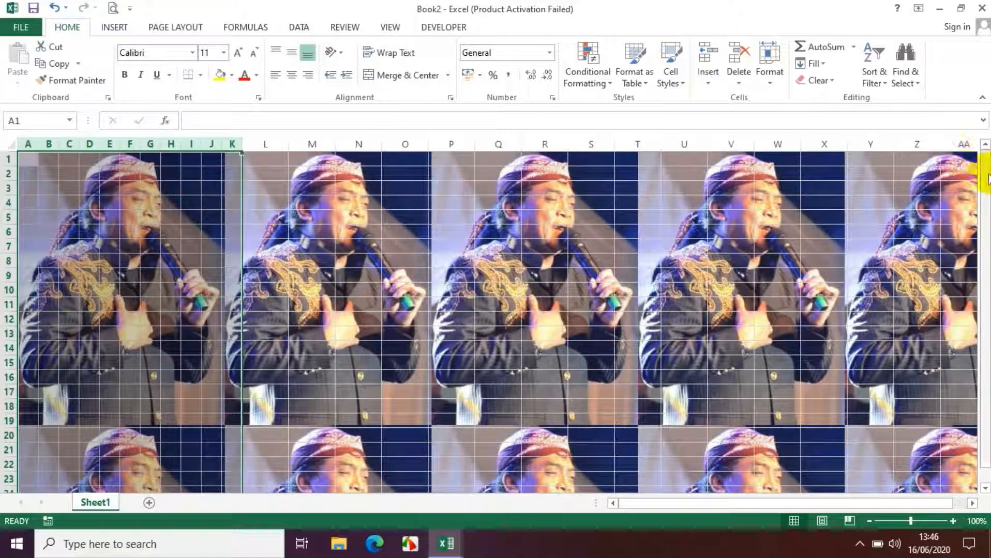
# Hide all rows from row 20 down to the end of the sheet
pyautogui.moveTo(985, 178); pyautogui.dragTo(986, 206)
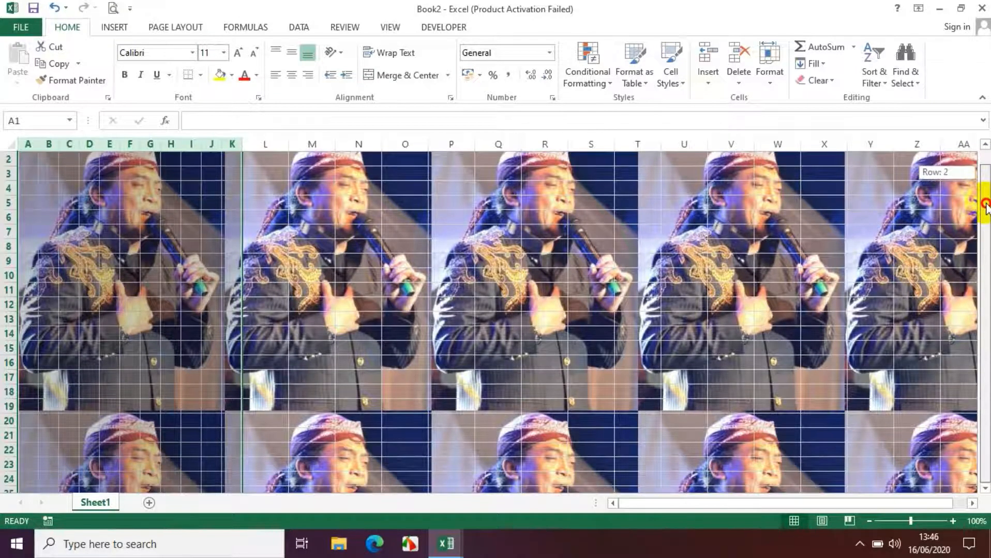
pyautogui.moveTo(986, 207); pyautogui.dragTo(985, 208)
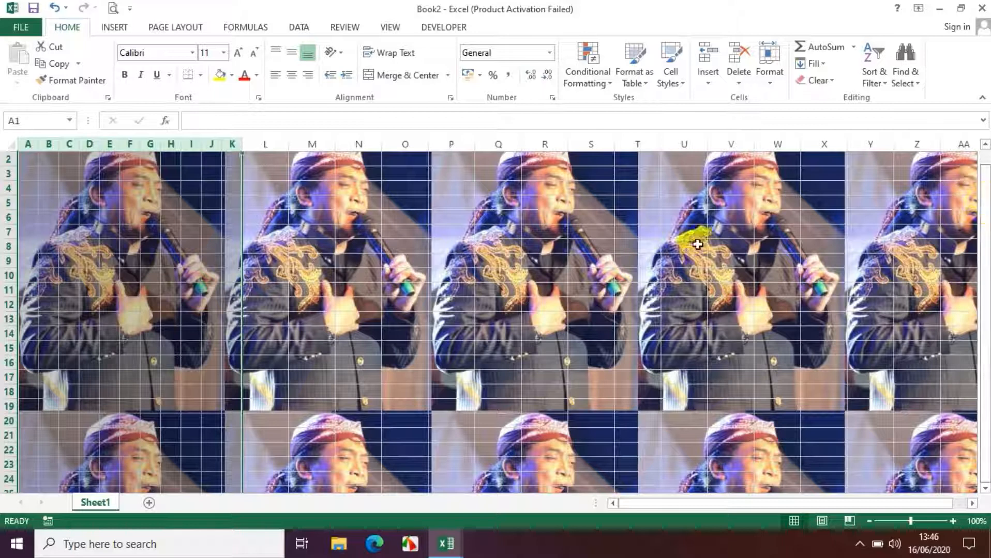
pyautogui.click(8, 421)
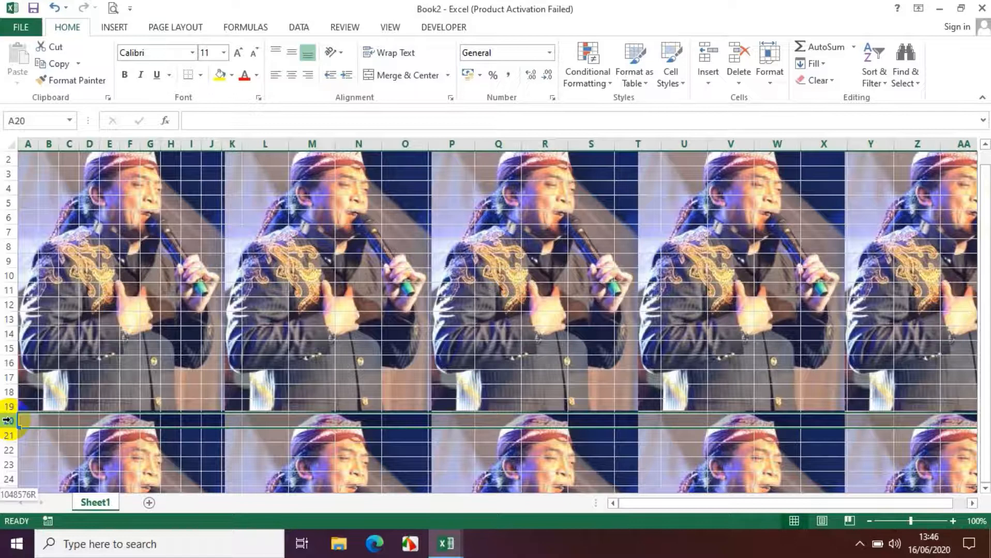
pyautogui.hotkey('ctrl', 'shift', 'Down')
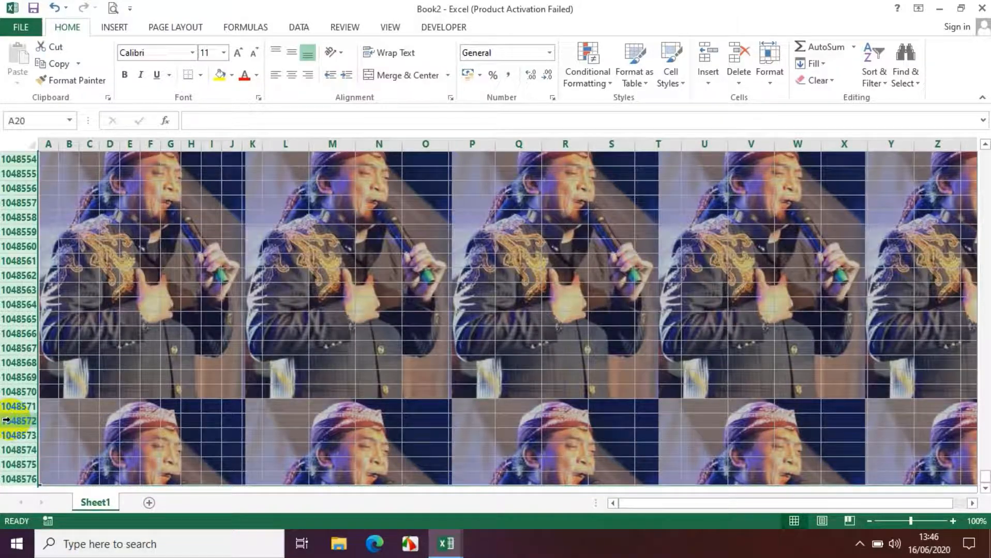
pyautogui.rightClick(21, 287)
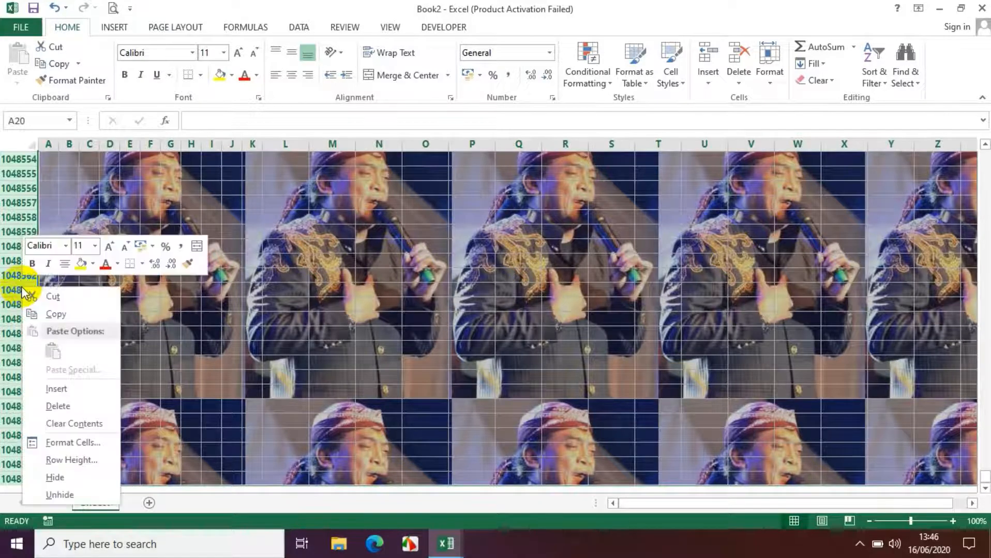
pyautogui.click(57, 476)
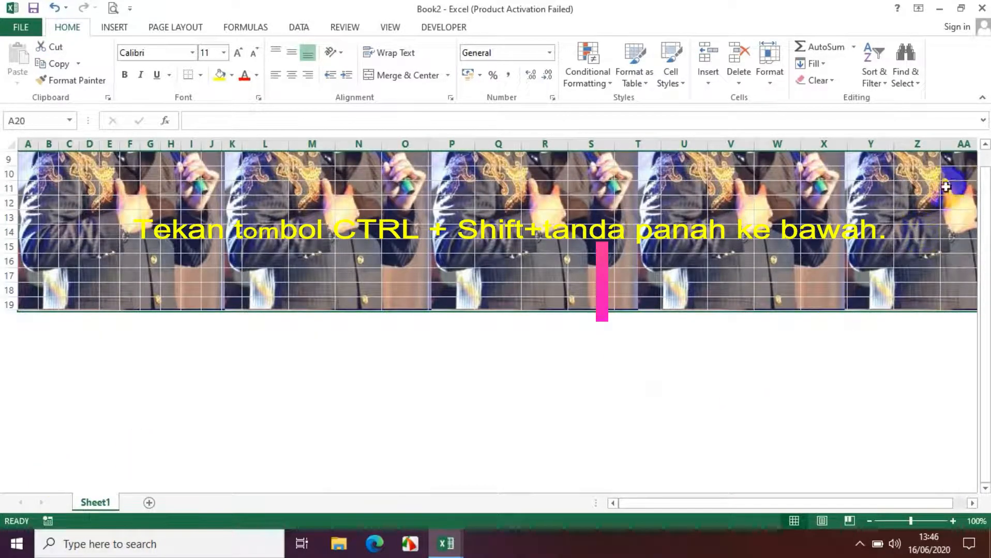
# Hide all columns from column L through the last column of the sheet
pyautogui.moveTo(984, 202); pyautogui.dragTo(986, 166)
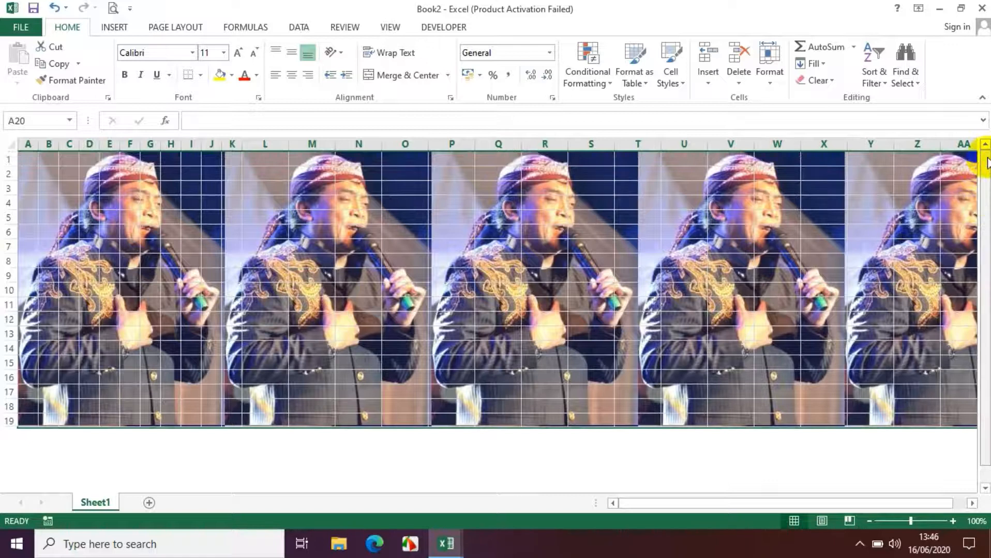
pyautogui.click(270, 143)
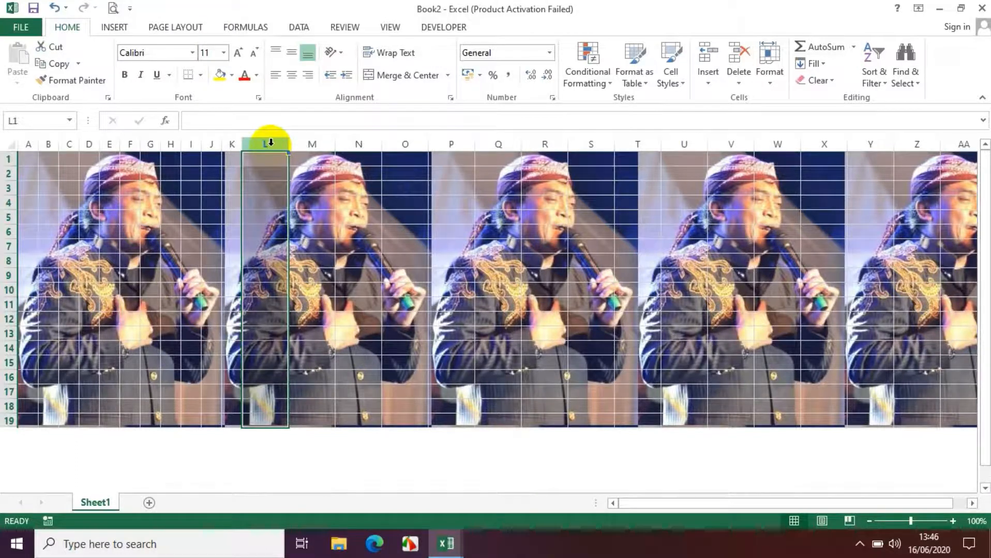
pyautogui.hotkey('ctrl', 'shift', 'Right')
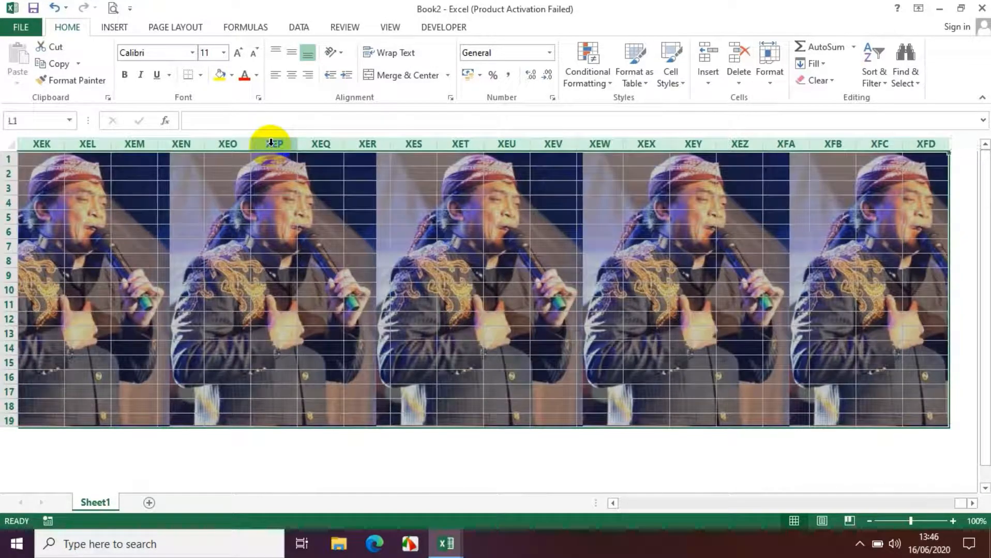
pyautogui.rightClick(299, 145)
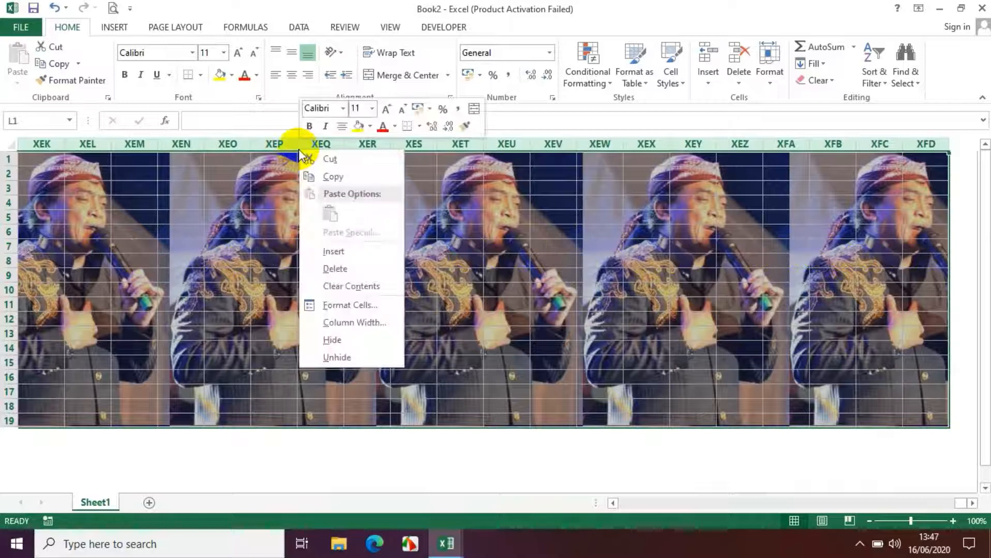
pyautogui.click(327, 340)
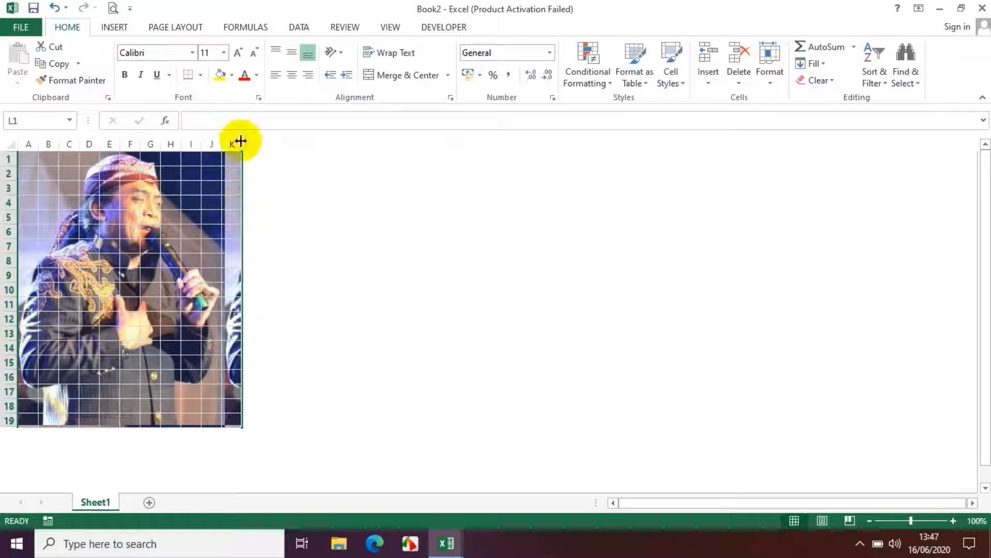
# Widen column K to about one third of the combined width of columns A to J, keeping the columns beyond it hidden
pyautogui.moveTo(240, 141); pyautogui.dragTo(274, 140)
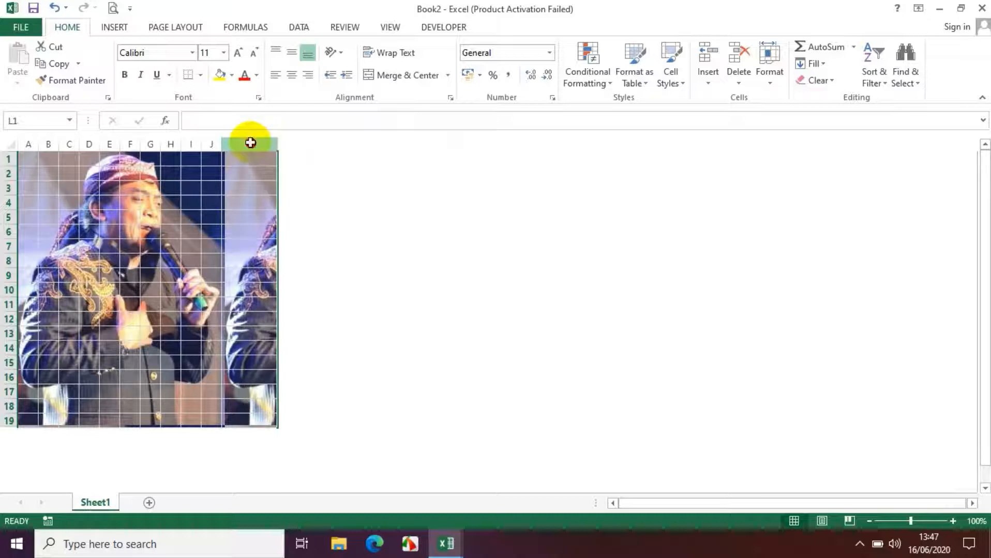
pyautogui.click(250, 137)
pyautogui.moveTo(278, 147); pyautogui.dragTo(289, 148)
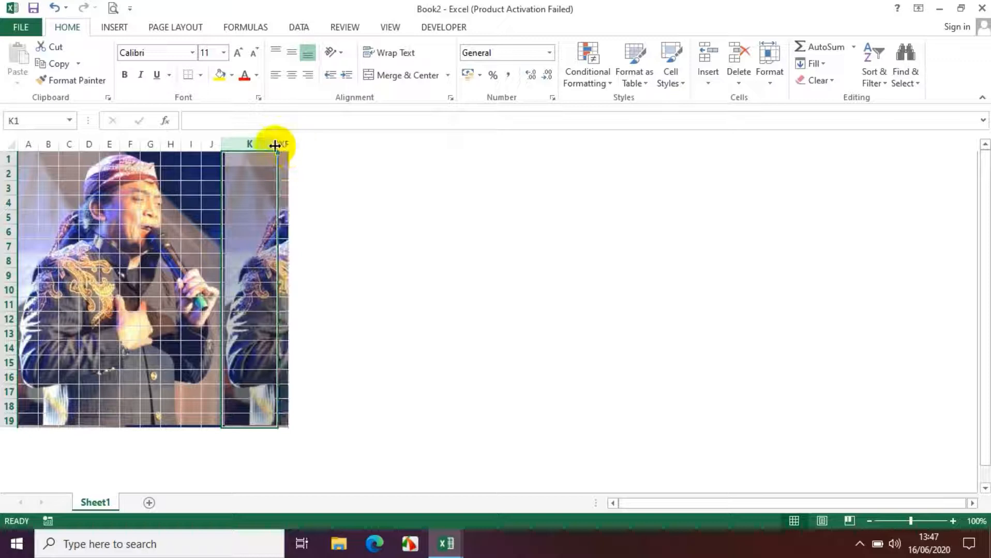
pyautogui.hotkey('ctrl', 'z')
pyautogui.moveTo(274, 144); pyautogui.dragTo(289, 142)
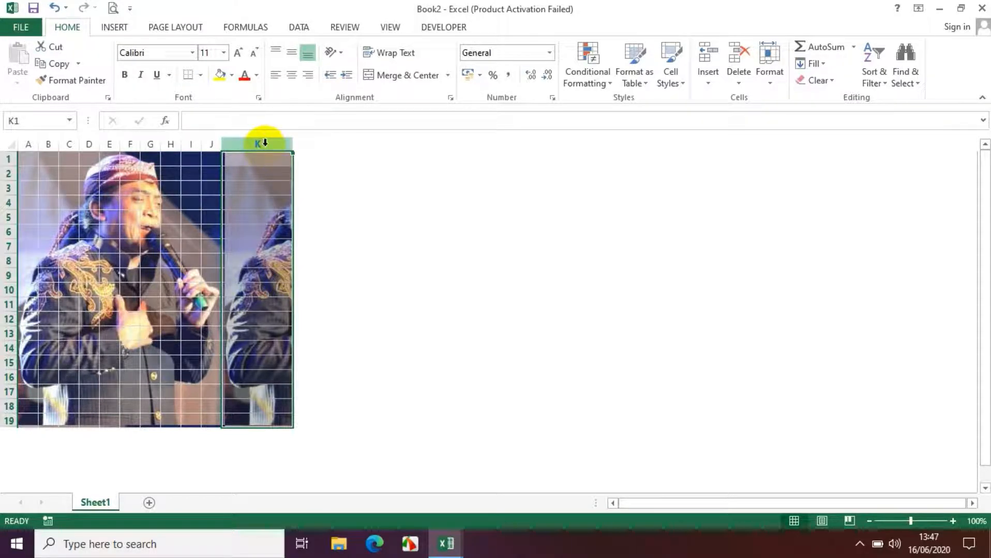
# Fill column K with the lightest orange theme colour
pyautogui.click(232, 77)
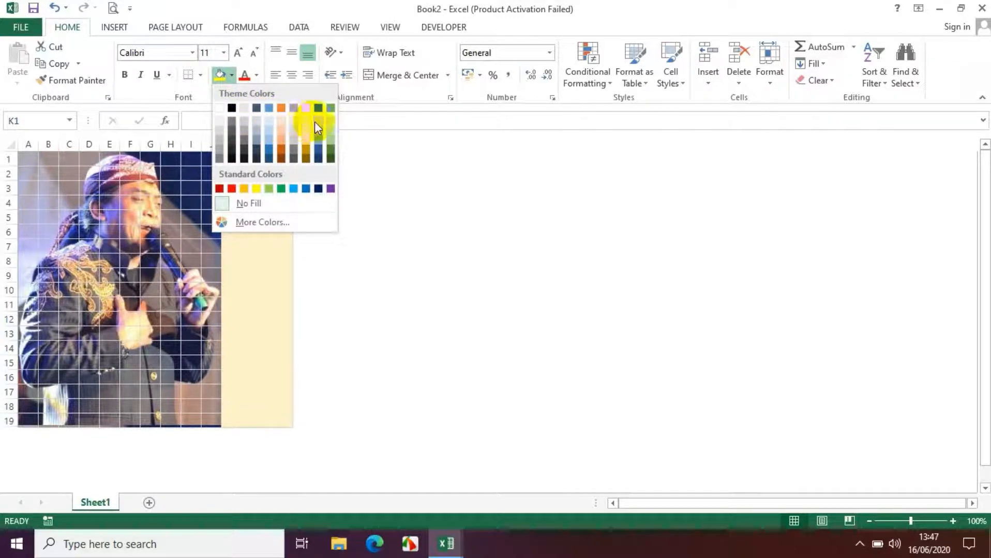
pyautogui.click(284, 125)
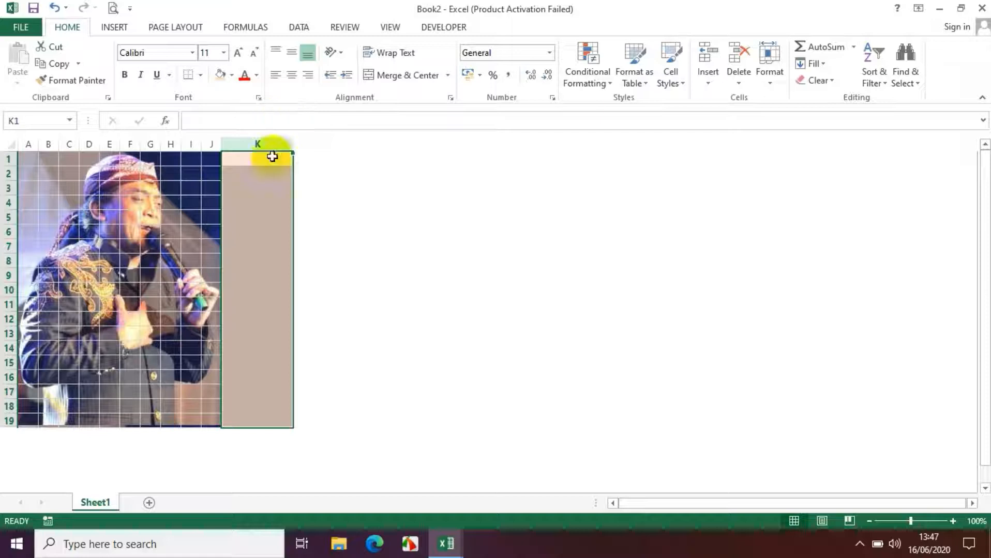
pyautogui.click(265, 202)
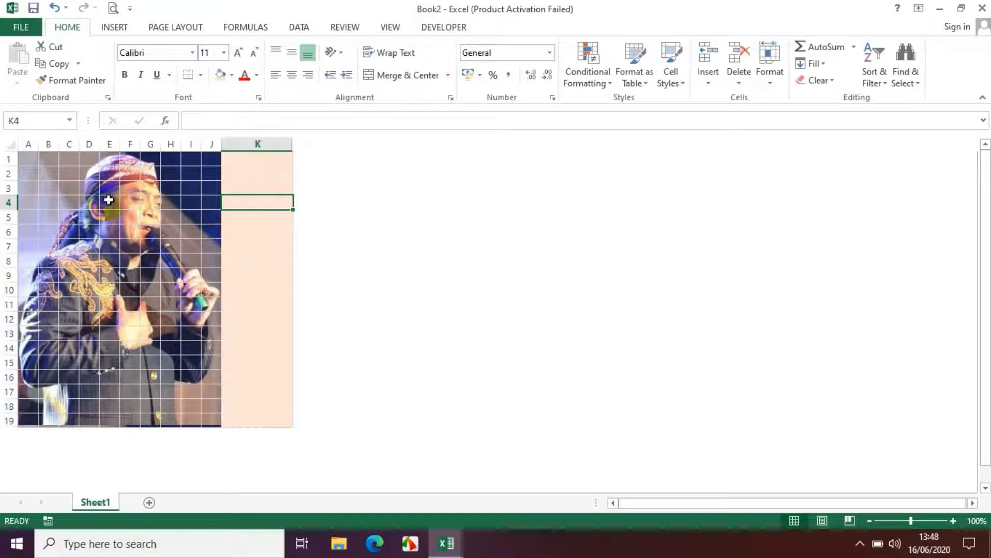
# Fill the range A1:J19 with the formula =RANDBETWEEN(1;190) and recalculate the random numbers
pyautogui.click(30, 162)
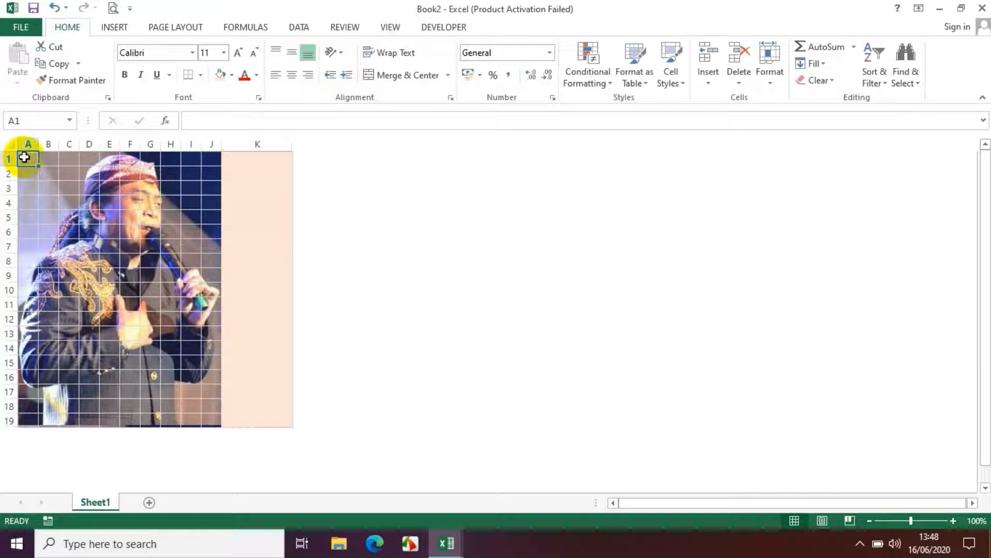
pyautogui.hotkey('shift', 'Right')
pyautogui.hotkey('shift', 'Right')
pyautogui.hotkey('shift', 'Right')
pyautogui.hotkey('shift', 'Right')
pyautogui.hotkey('shift', 'Right')
pyautogui.hotkey('shift', 'Right')
pyautogui.hotkey('shift', 'Right')
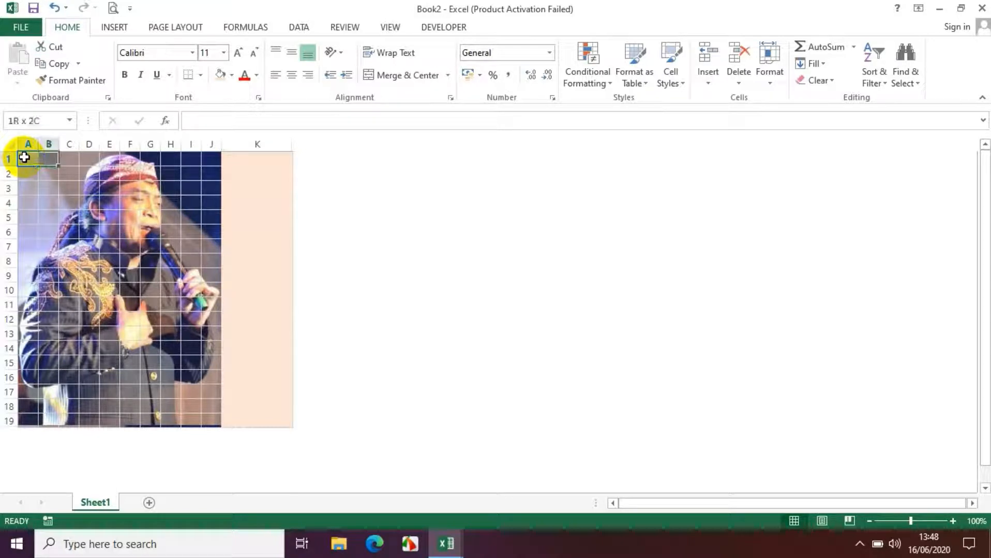
pyautogui.hotkey('shift', 'Right')
pyautogui.hotkey('shift', 'Right')
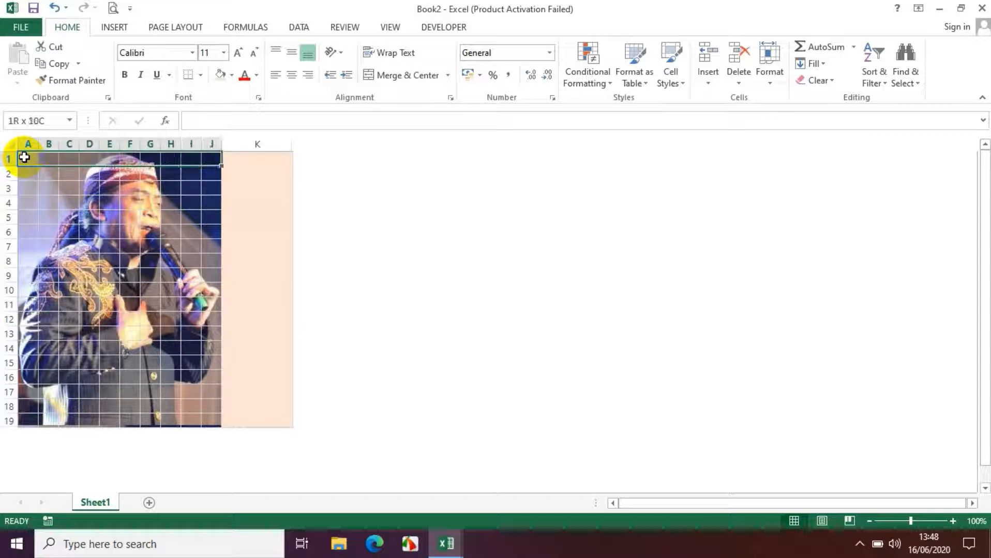
pyautogui.hotkey('shift', 'Down')
pyautogui.hotkey('shift', 'Down')
pyautogui.hotkey('shift', 'Down')
pyautogui.hotkey('shift', 'Down')
pyautogui.hotkey('shift', 'Down')
pyautogui.hotkey('shift', 'Down')
pyautogui.hotkey('shift', 'Down')
pyautogui.hotkey('shift', 'Down')
pyautogui.hotkey('shift', 'Down')
pyautogui.hotkey('shift', 'Down')
pyautogui.hotkey('shift', 'Down')
pyautogui.hotkey('shift', 'Down')
pyautogui.hotkey('shift', 'Down')
pyautogui.hotkey('shift', 'Down')
pyautogui.hotkey('shift', 'Down')
pyautogui.hotkey('shift', 'Down')
pyautogui.hotkey('shift', 'Down')
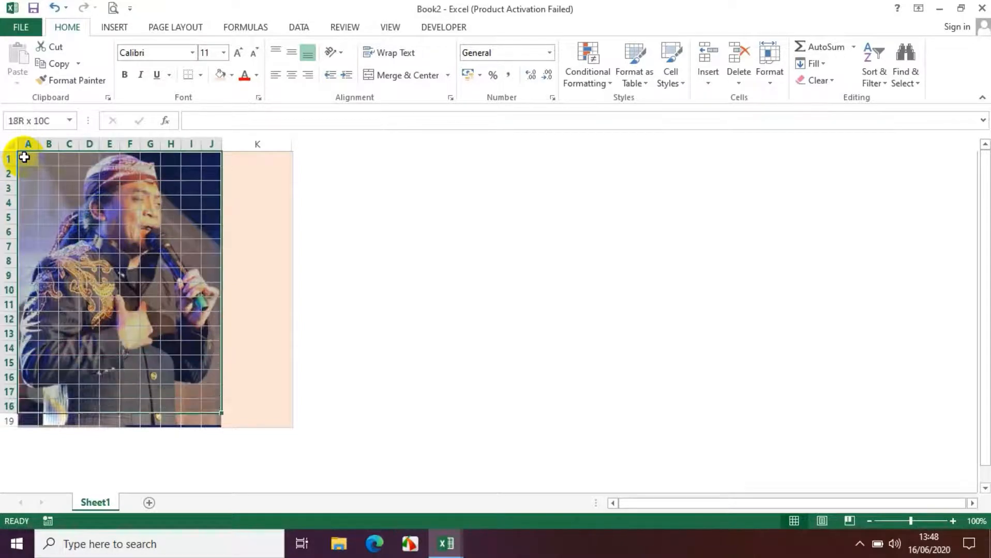
pyautogui.hotkey('shift', 'Down')
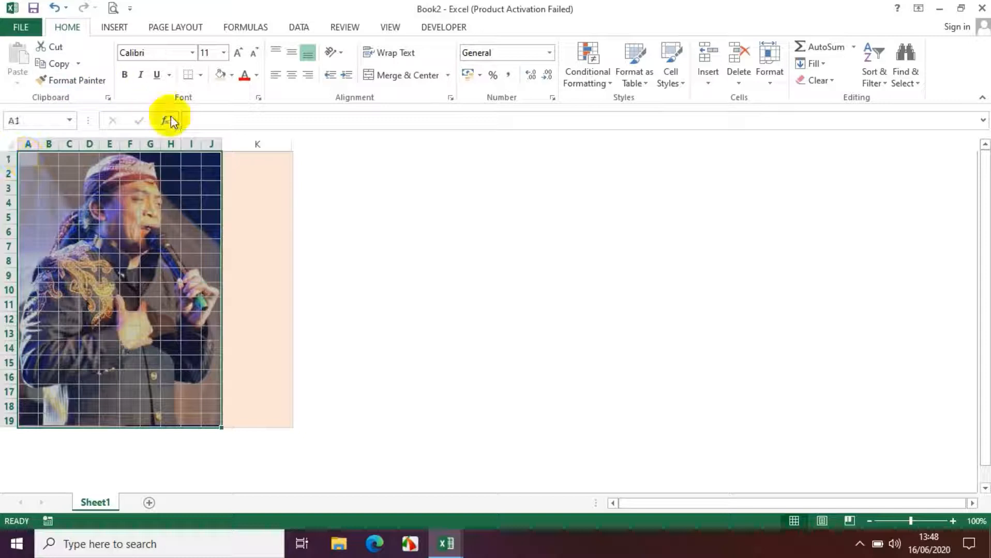
pyautogui.click(191, 119)
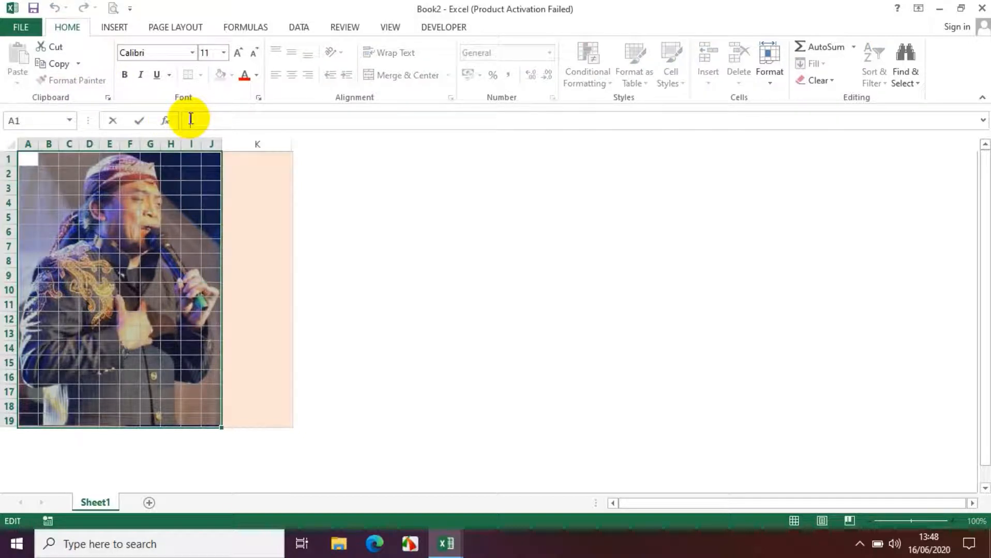
pyautogui.write('=')
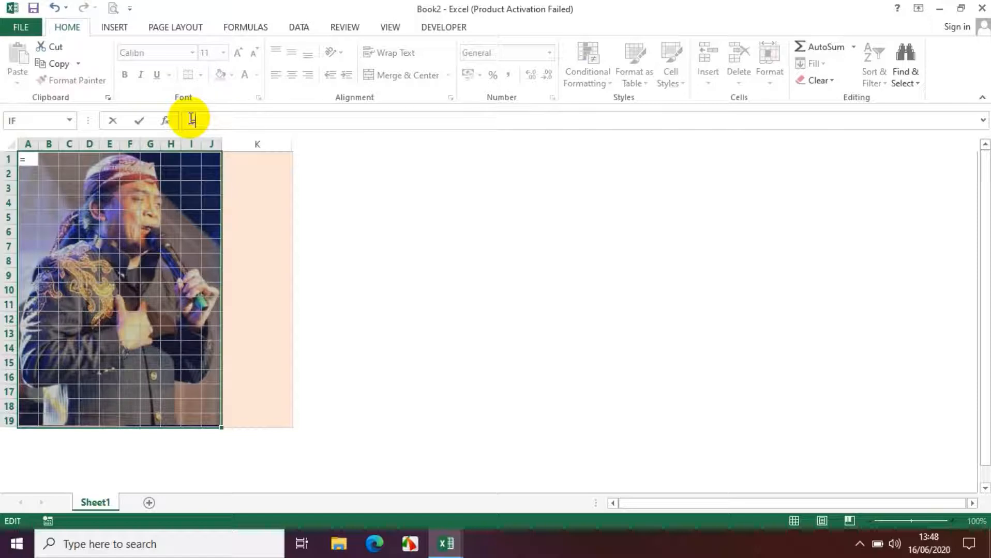
pyautogui.write('ran')
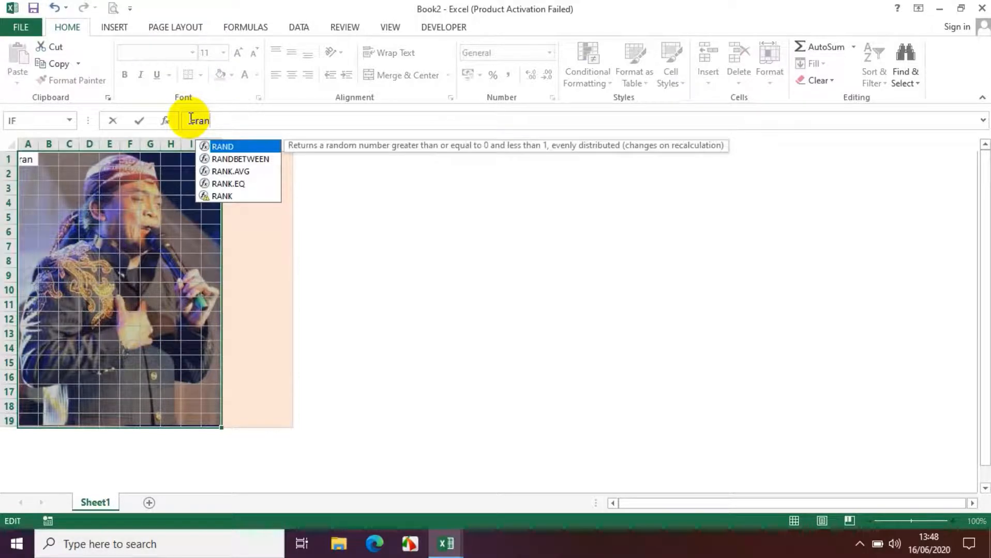
pyautogui.click(225, 160)
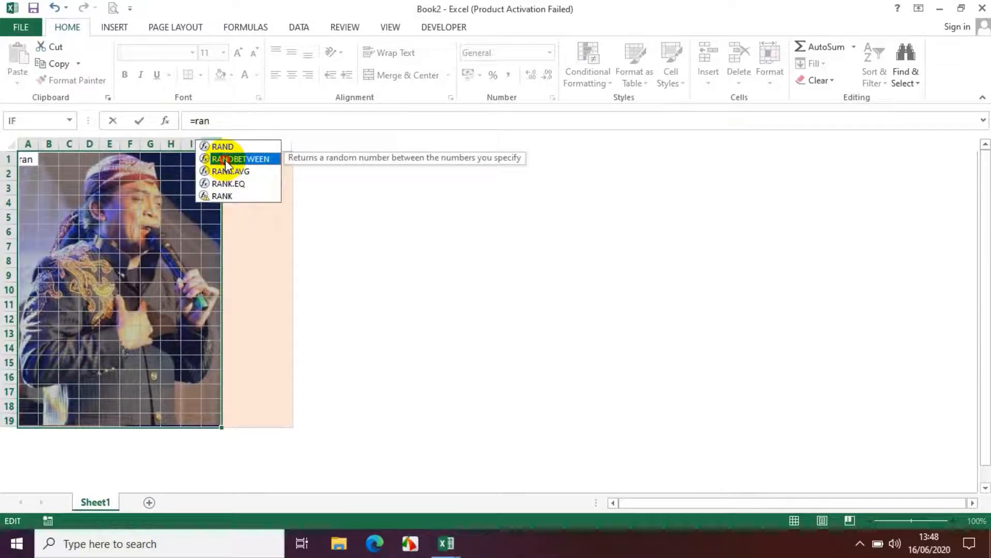
pyautogui.doubleClick(226, 159)
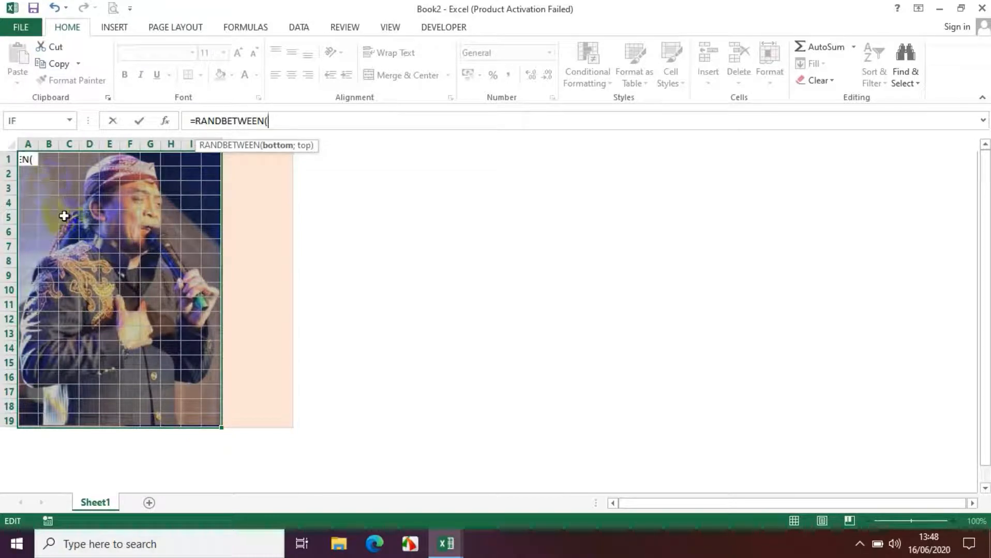
pyautogui.write('1;190')
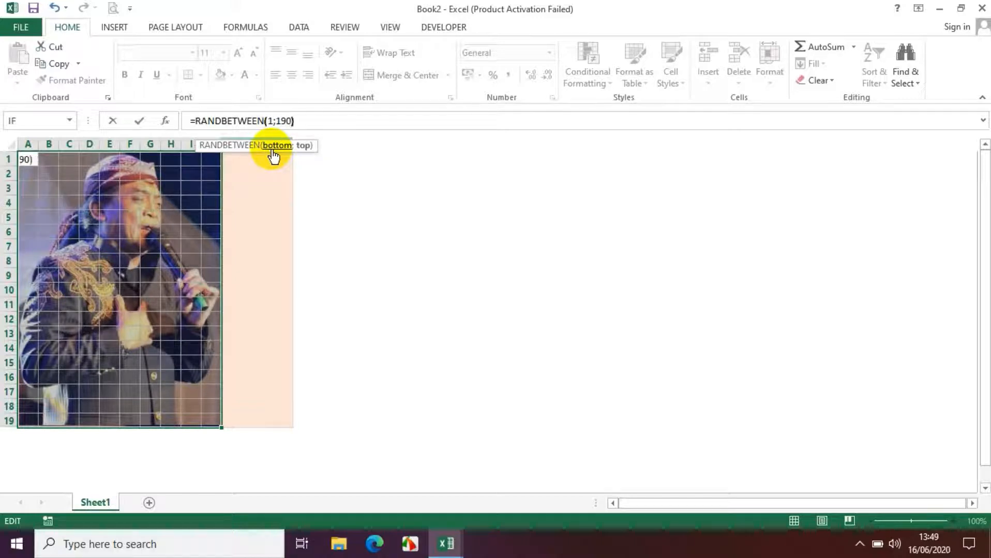
pyautogui.write(')')
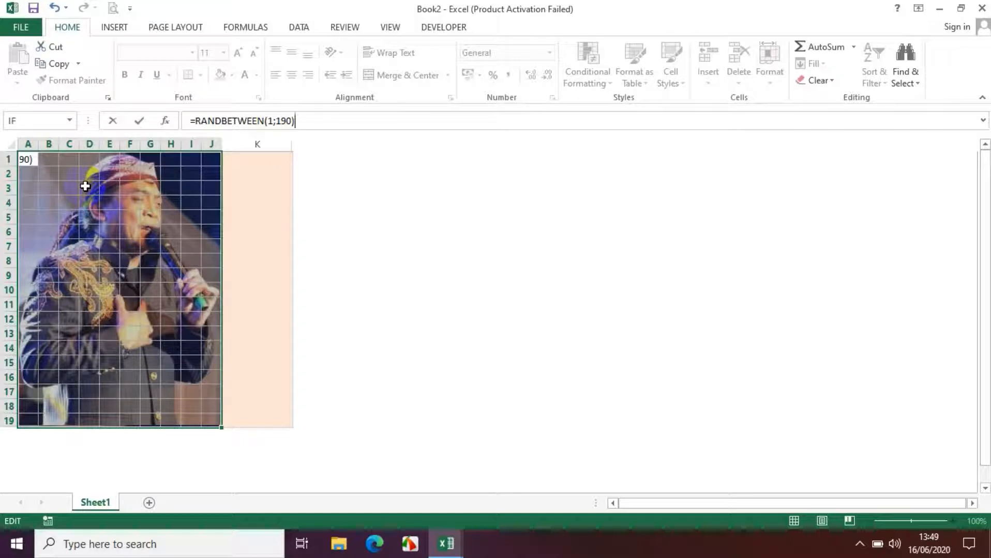
pyautogui.hotkey('ctrl', 'Return')
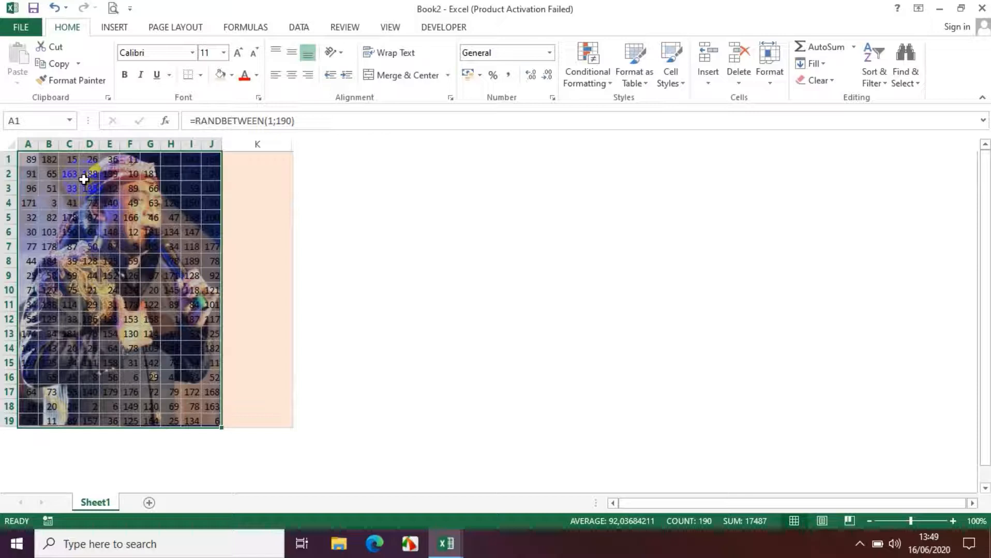
pyautogui.press('F9')
pyautogui.press('F9')
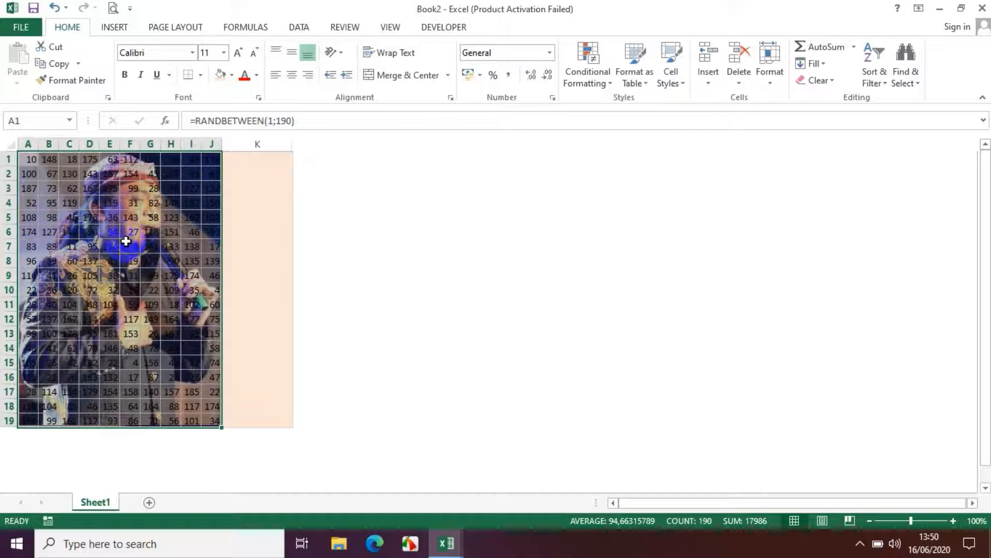
# Replace the random formulas in G5 and F4 with the fixed values 190 and 180
pyautogui.click(153, 216)
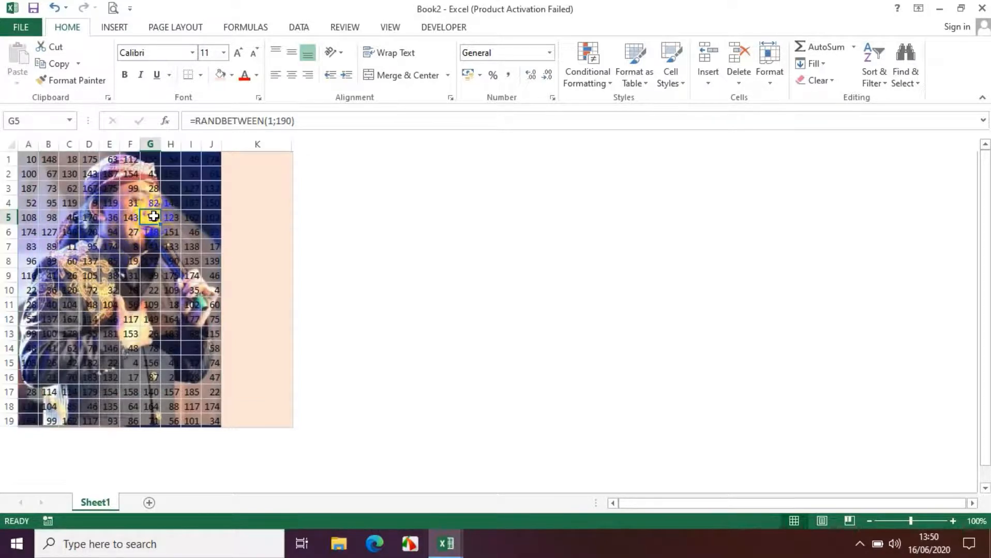
pyautogui.write('190')
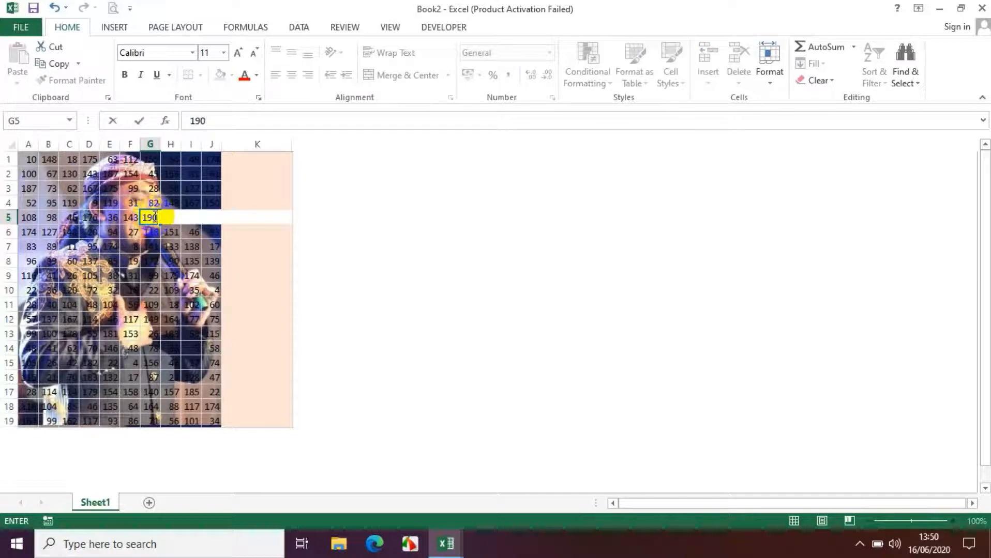
pyautogui.click(150, 249)
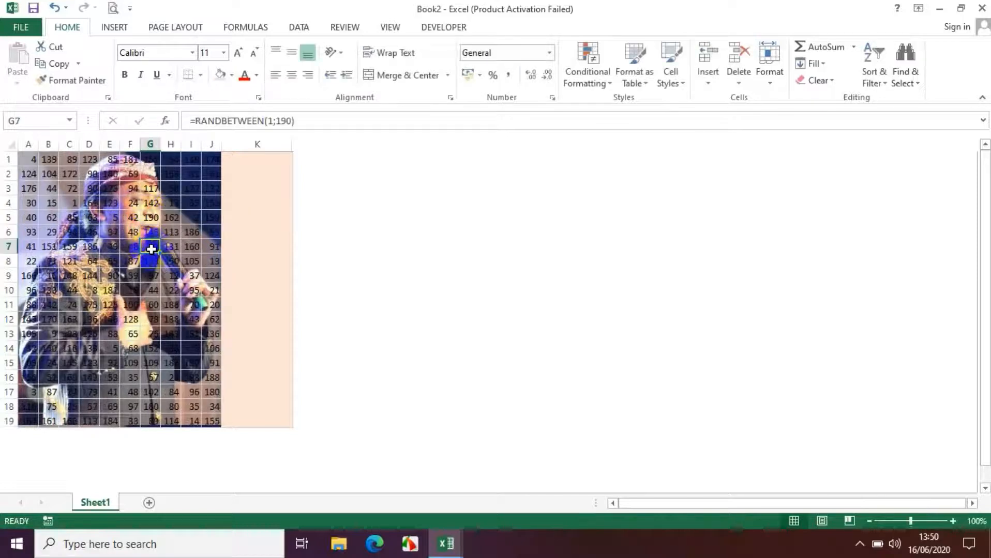
pyautogui.click(134, 202)
pyautogui.doubleClick(135, 202)
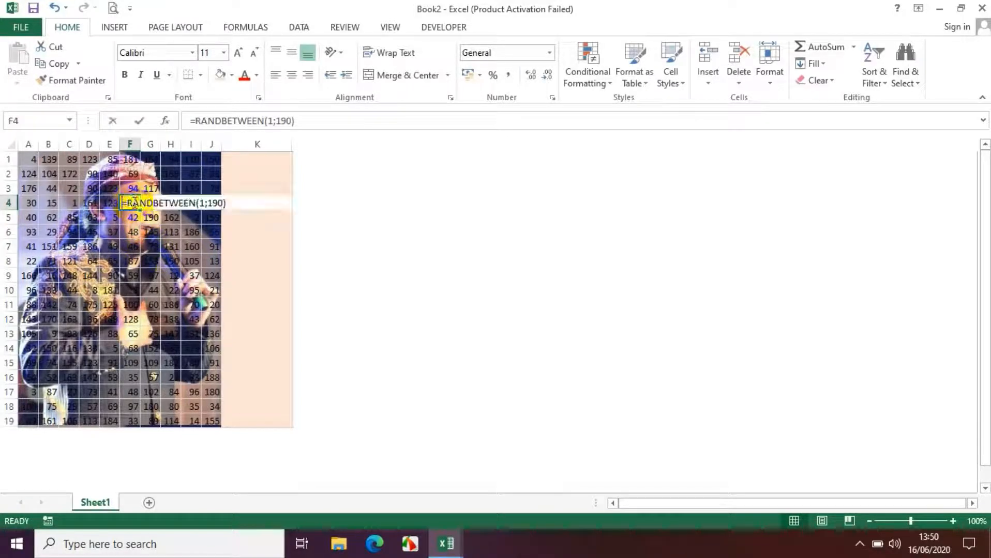
pyautogui.write('180')
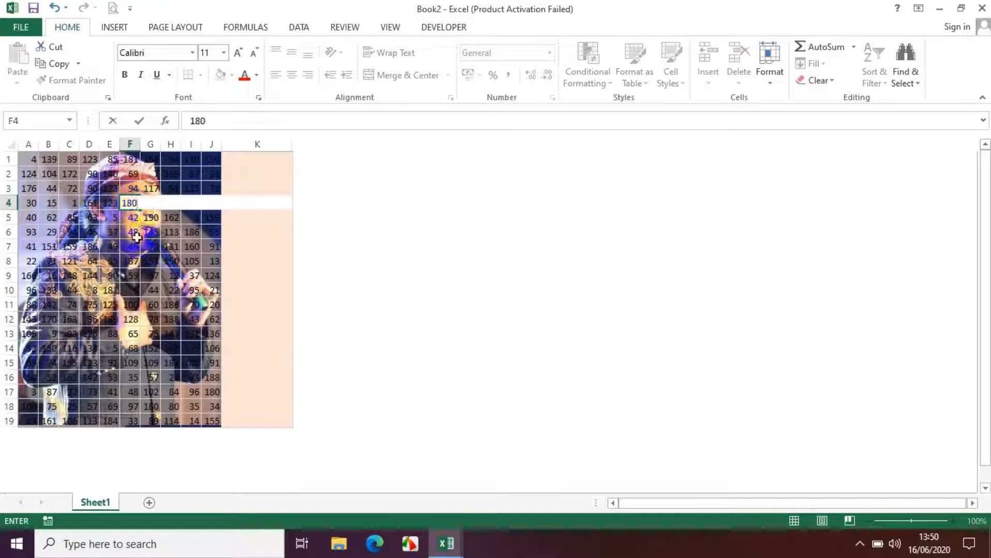
pyautogui.click(136, 237)
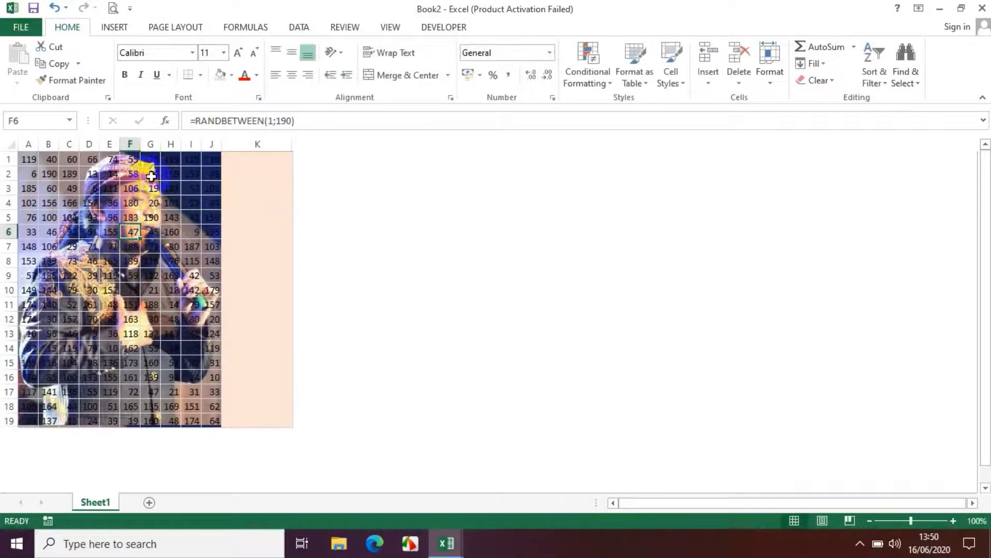
# Replace the random formulas in F2 and C5 with the fixed values 185 and 178
pyautogui.click(132, 175)
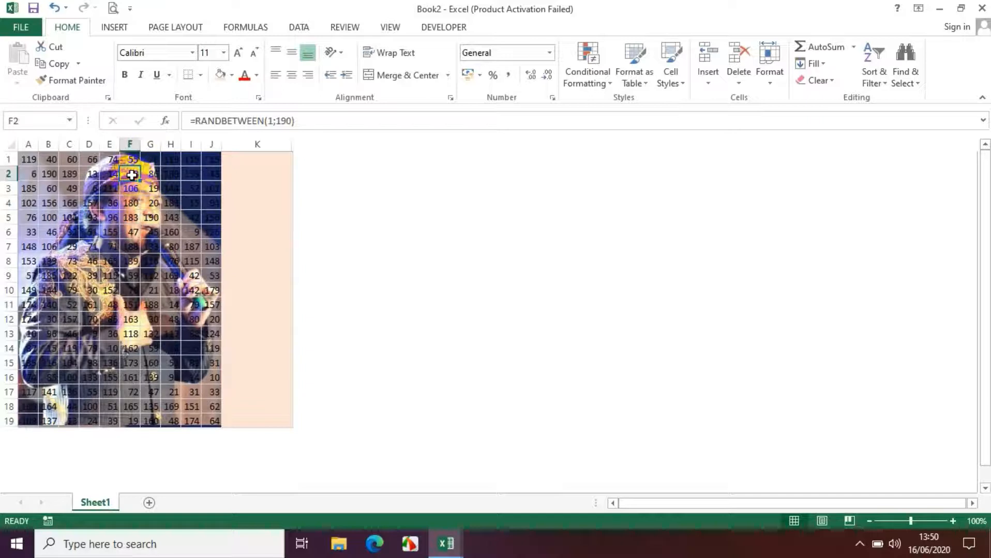
pyautogui.write('185')
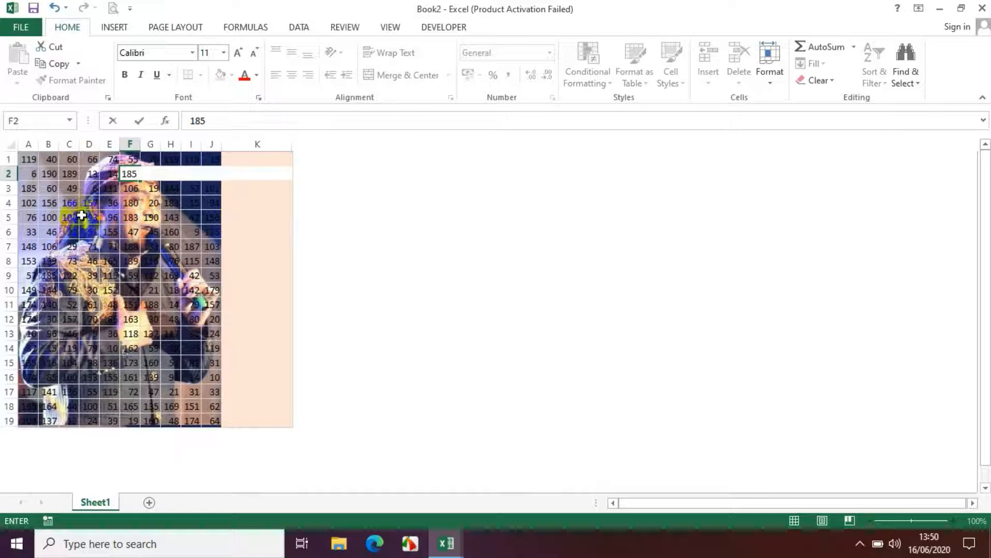
pyautogui.click(72, 217)
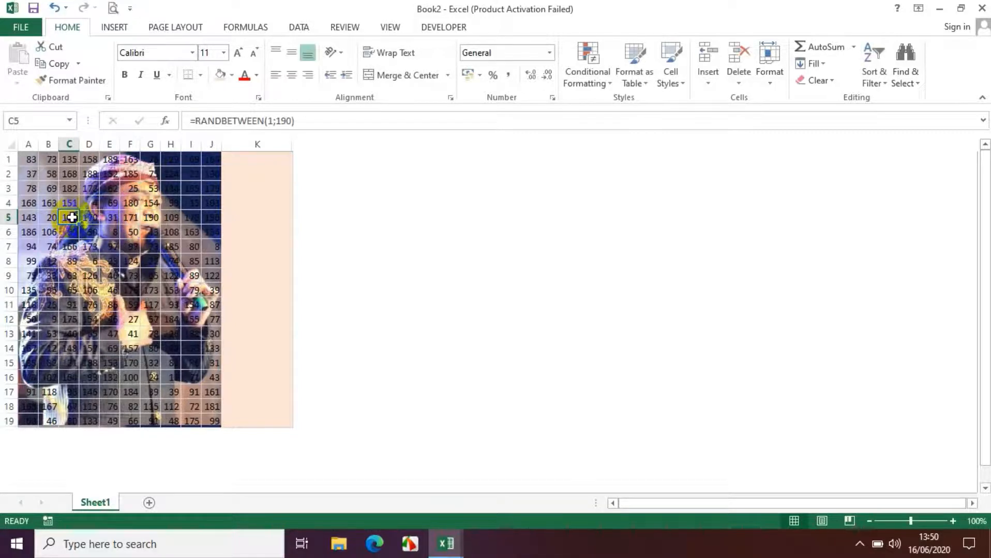
pyautogui.write('178')
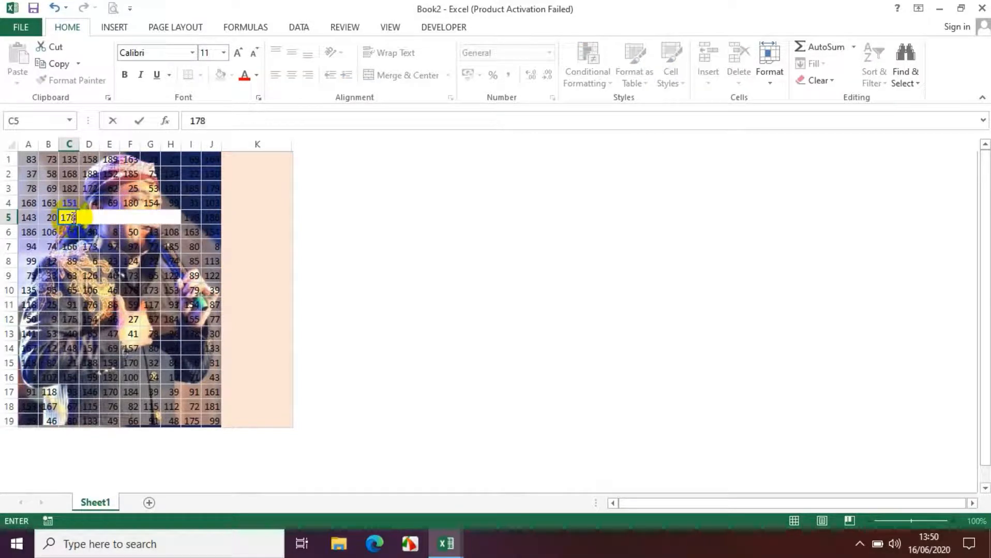
pyautogui.click(55, 246)
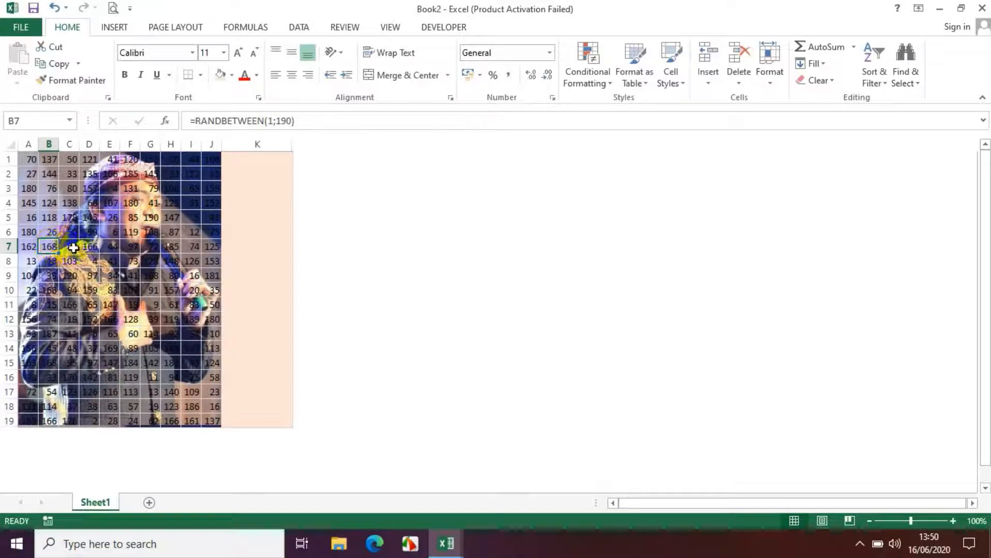
# Replace the random formula in C7 with the fixed value 170
pyautogui.click(73, 247)
pyautogui.write('1')
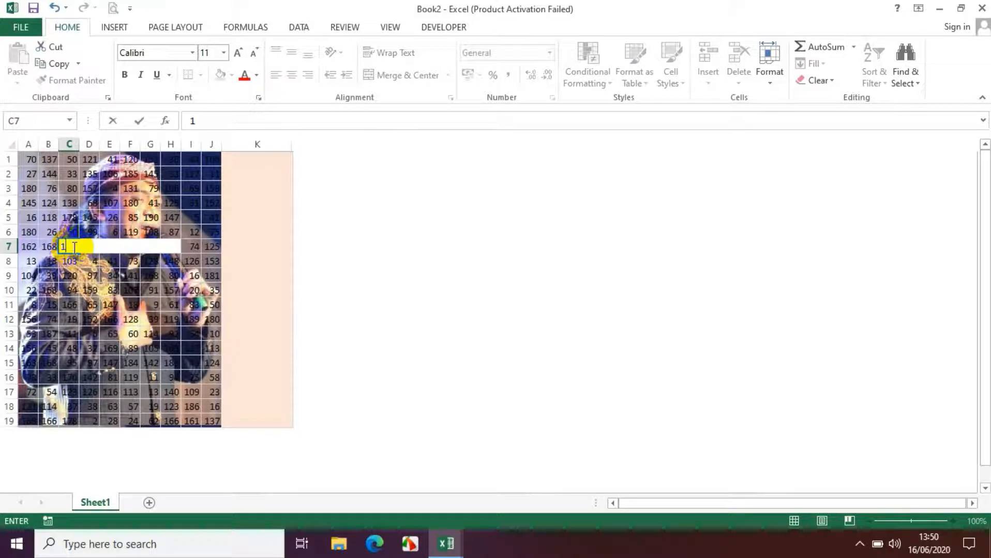
pyautogui.write('70')
pyautogui.click(101, 258)
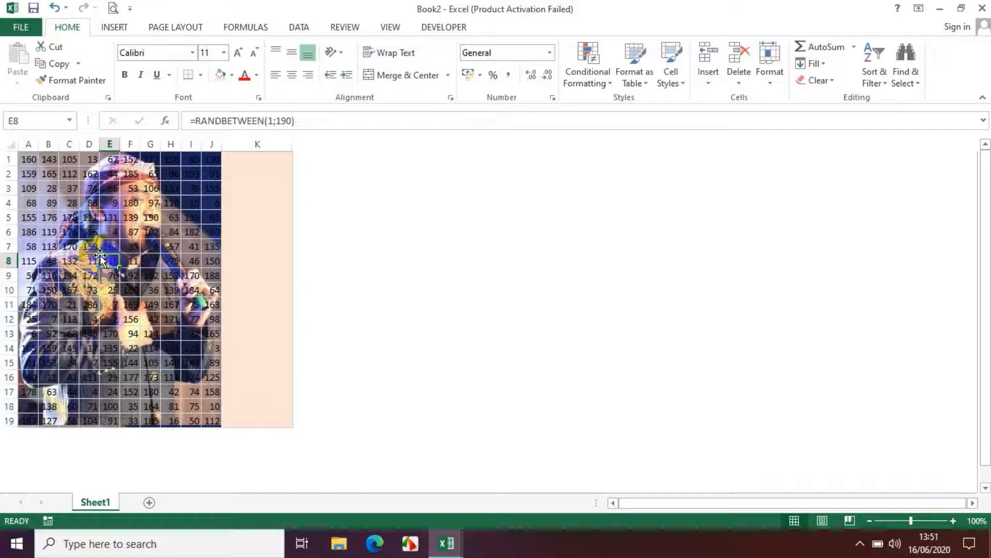
# Copy the whole number range A1:J19
pyautogui.click(25, 159)
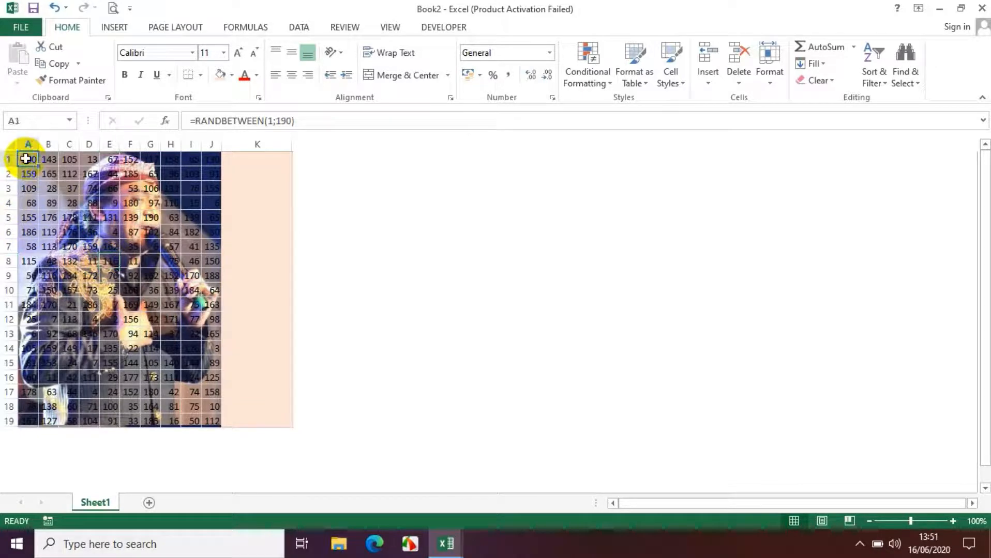
pyautogui.hotkey('shift', 'Right')
pyautogui.hotkey('shift', 'Right')
pyautogui.hotkey('shift', 'Right')
pyautogui.hotkey('shift', 'Right')
pyautogui.hotkey('shift', 'Right')
pyautogui.hotkey('shift', 'Right')
pyautogui.hotkey('shift', 'Right')
pyautogui.hotkey('shift', 'Right')
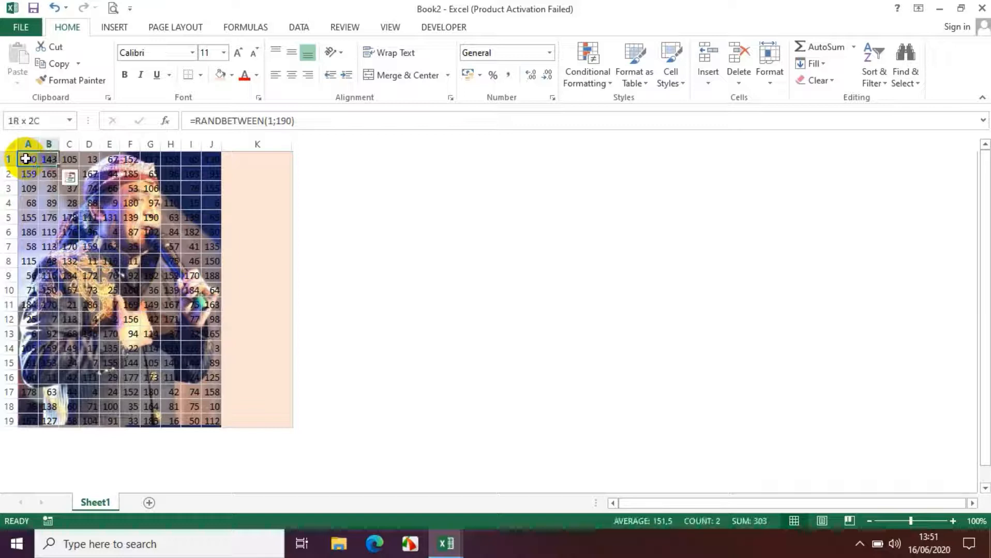
pyautogui.hotkey('shift', 'Right')
pyautogui.hotkey('shift', 'Down')
pyautogui.hotkey('shift', 'Down')
pyautogui.hotkey('shift', 'Down')
pyautogui.hotkey('shift', 'Down')
pyautogui.hotkey('shift', 'Down')
pyautogui.hotkey('shift', 'Down')
pyautogui.hotkey('shift', 'Down')
pyautogui.hotkey('shift', 'Down')
pyautogui.hotkey('shift', 'Down')
pyautogui.hotkey('shift', 'Down')
pyautogui.hotkey('shift', 'Down')
pyautogui.hotkey('shift', 'Down')
pyautogui.hotkey('shift', 'Down')
pyautogui.hotkey('shift', 'Down')
pyautogui.hotkey('shift', 'Down')
pyautogui.hotkey('shift', 'Down')
pyautogui.hotkey('shift', 'Down')
pyautogui.hotkey('shift', 'Down')
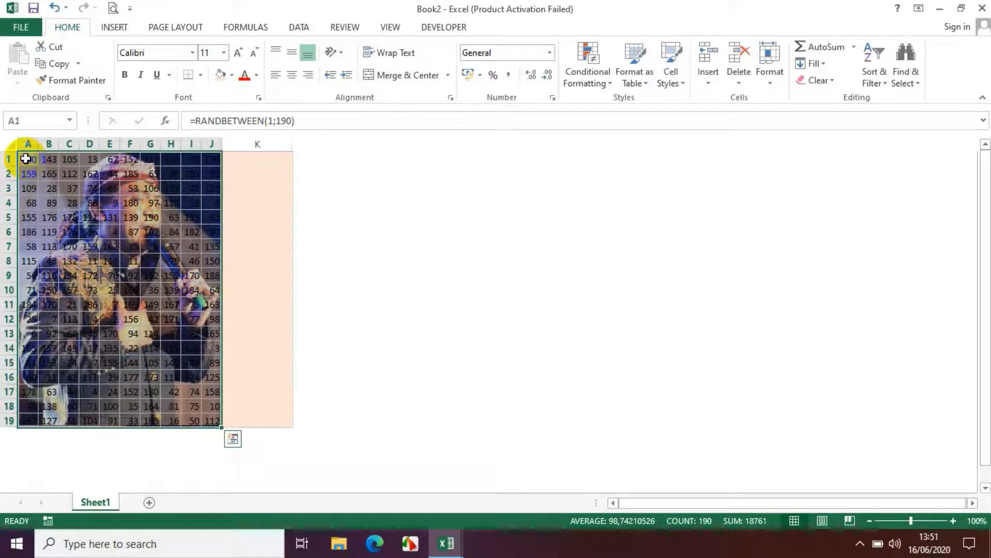
pyautogui.hotkey('ctrl', 'c')
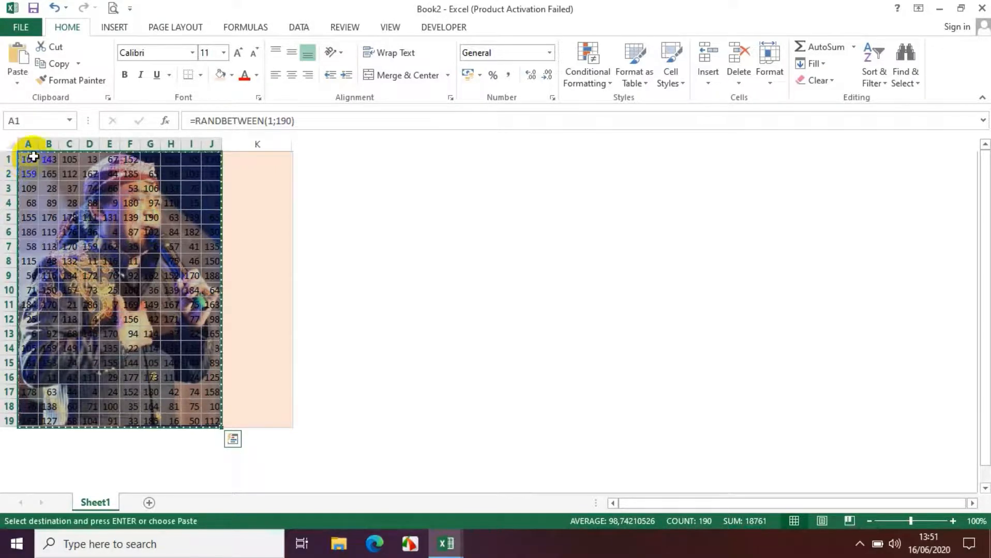
# Paste the copied numbers back over the same range A1:J19
pyautogui.click(29, 156)
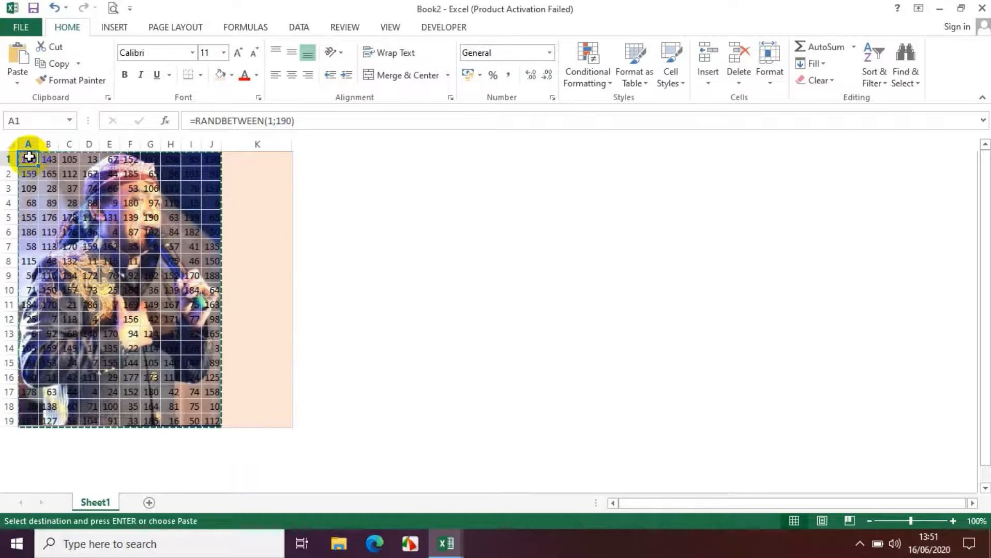
pyautogui.hotkey('shift', 'Right')
pyautogui.hotkey('shift', 'Right')
pyautogui.hotkey('shift', 'Right')
pyautogui.hotkey('shift', 'Right')
pyautogui.hotkey('shift', 'Right')
pyautogui.hotkey('shift', 'Right')
pyautogui.hotkey('shift', 'Right')
pyautogui.hotkey('shift', 'Right')
pyautogui.hotkey('shift', 'Right')
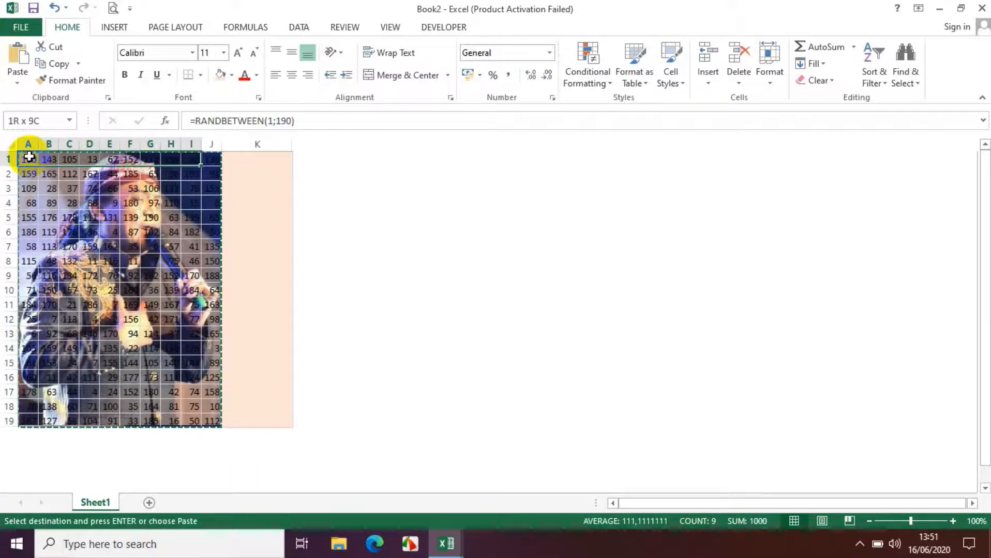
pyautogui.hotkey('shift', 'Down')
pyautogui.hotkey('shift', 'Down')
pyautogui.hotkey('shift', 'Down')
pyautogui.hotkey('shift', 'Down')
pyautogui.hotkey('shift', 'Down')
pyautogui.hotkey('shift', 'Down')
pyautogui.hotkey('shift', 'Down')
pyautogui.hotkey('shift', 'Down')
pyautogui.hotkey('shift', 'Down')
pyautogui.hotkey('shift', 'Down')
pyautogui.hotkey('shift', 'Down')
pyautogui.hotkey('shift', 'Down')
pyautogui.hotkey('shift', 'Down')
pyautogui.hotkey('shift', 'Down')
pyautogui.hotkey('shift', 'Down')
pyautogui.hotkey('shift', 'Down')
pyautogui.hotkey('shift', 'Down')
pyautogui.hotkey('shift', 'Down')
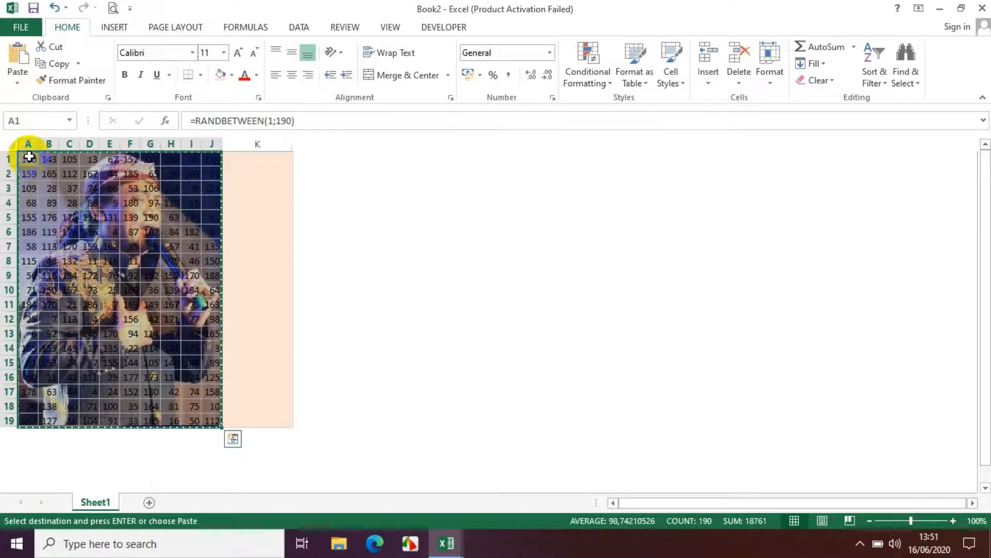
pyautogui.hotkey('ctrl', 'v')
pyautogui.hotkey('ctrl', 'v')
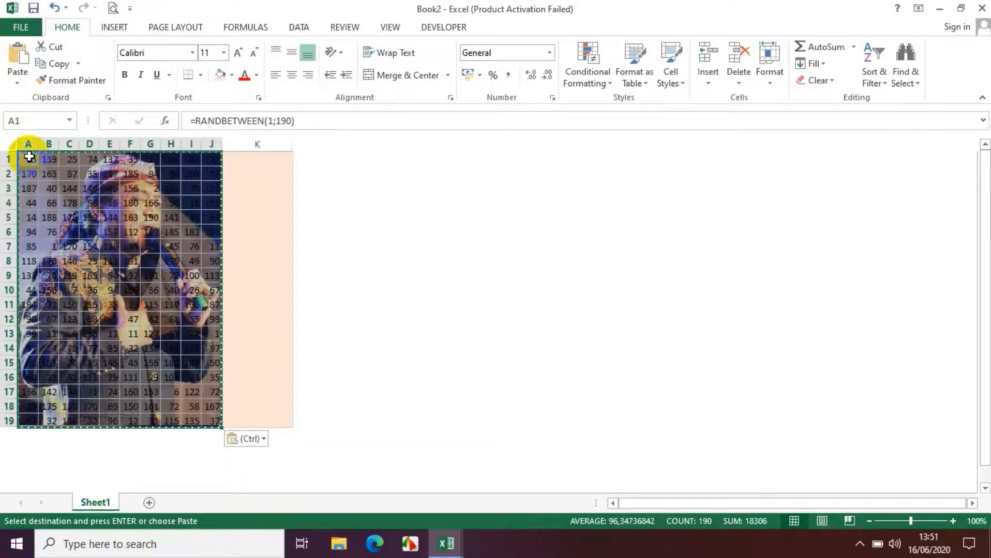
# Paste the copied range over A1:J19 as values only, replacing the random formulas with static numbers
pyautogui.rightClick(28, 157)
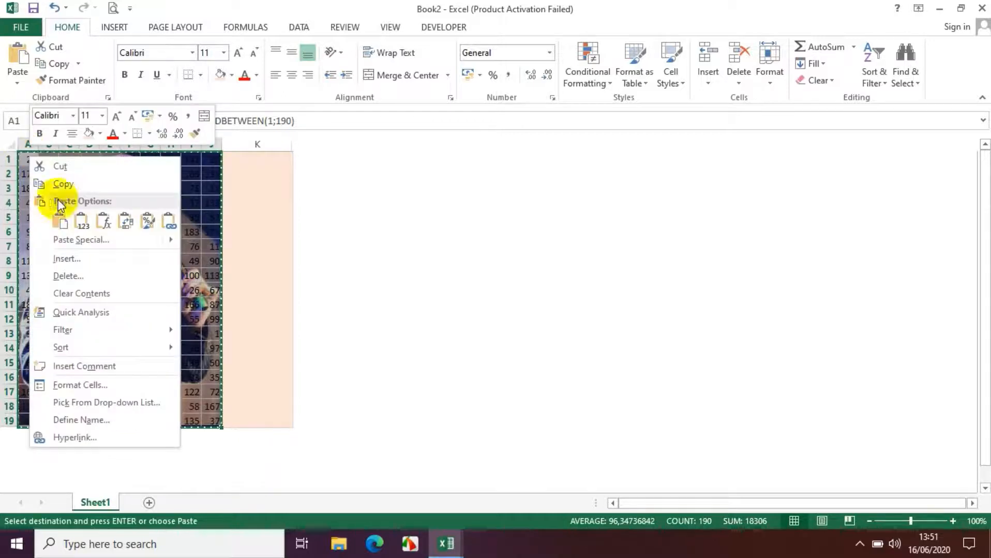
pyautogui.click(77, 224)
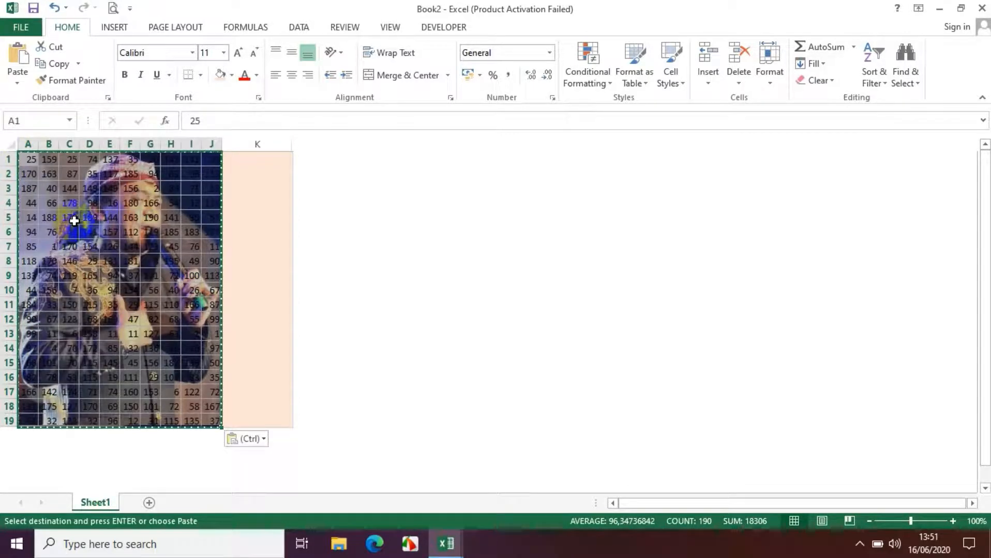
pyautogui.press('Escape')
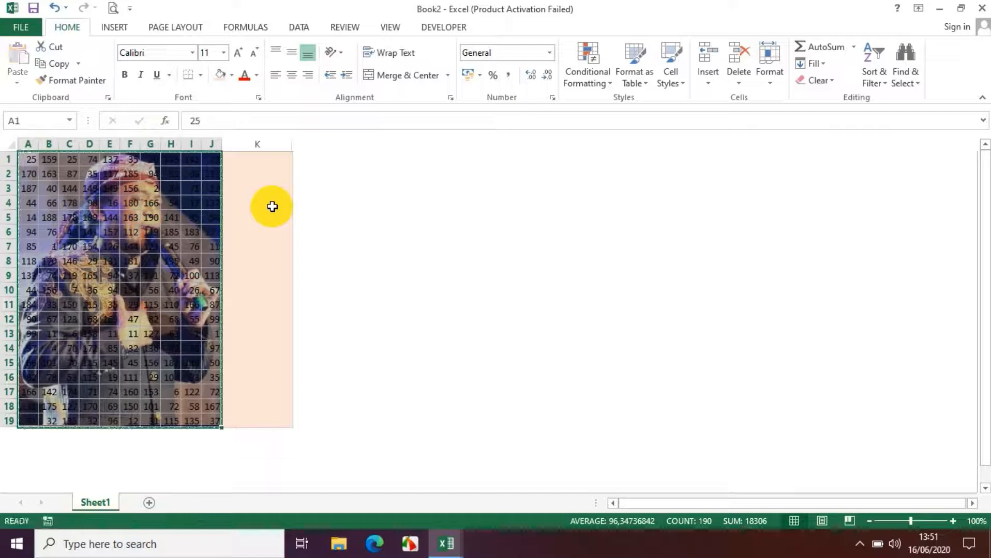
# Insert a spin button form control in column K across rows 9 to 13 and nudge it slightly left
pyautogui.click(272, 202)
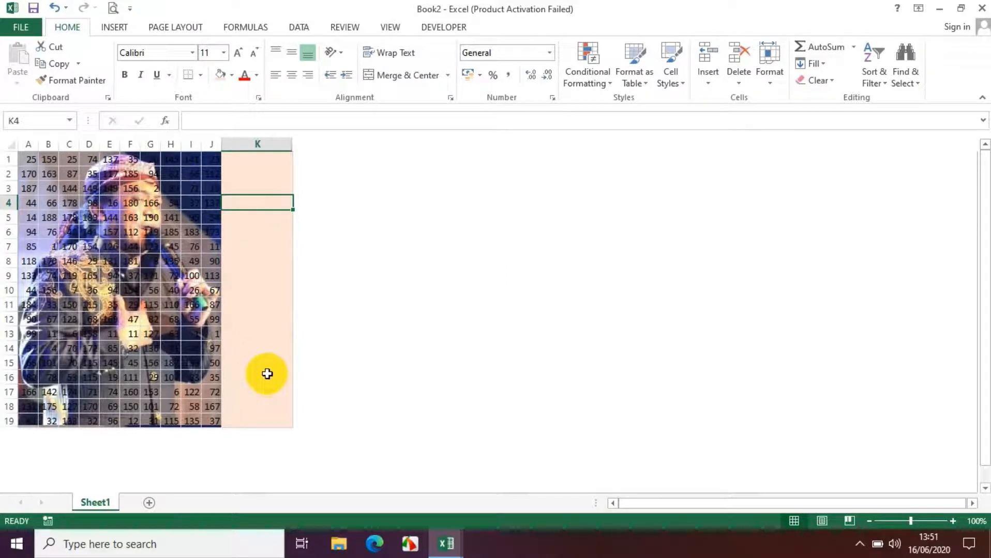
pyautogui.click(447, 28)
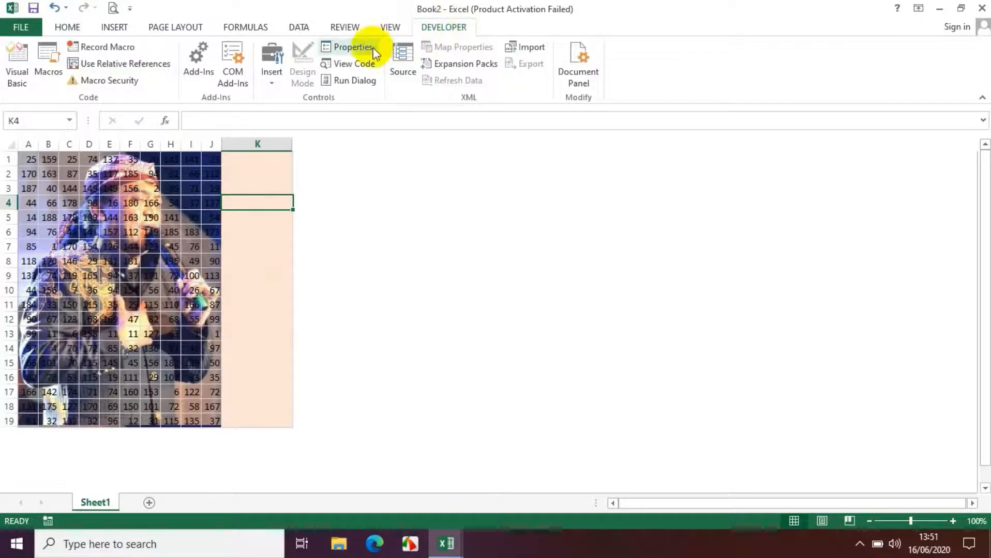
pyautogui.click(271, 70)
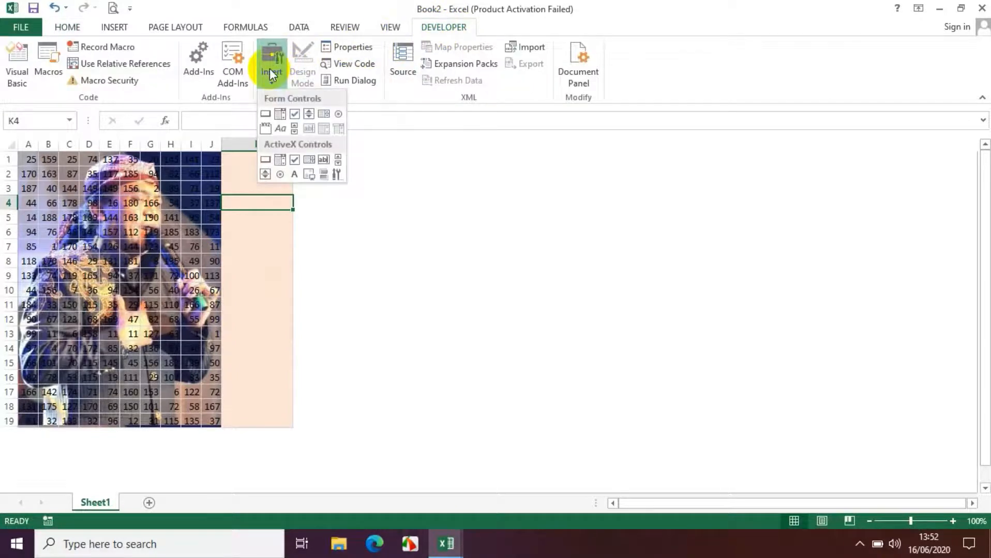
pyautogui.click(309, 114)
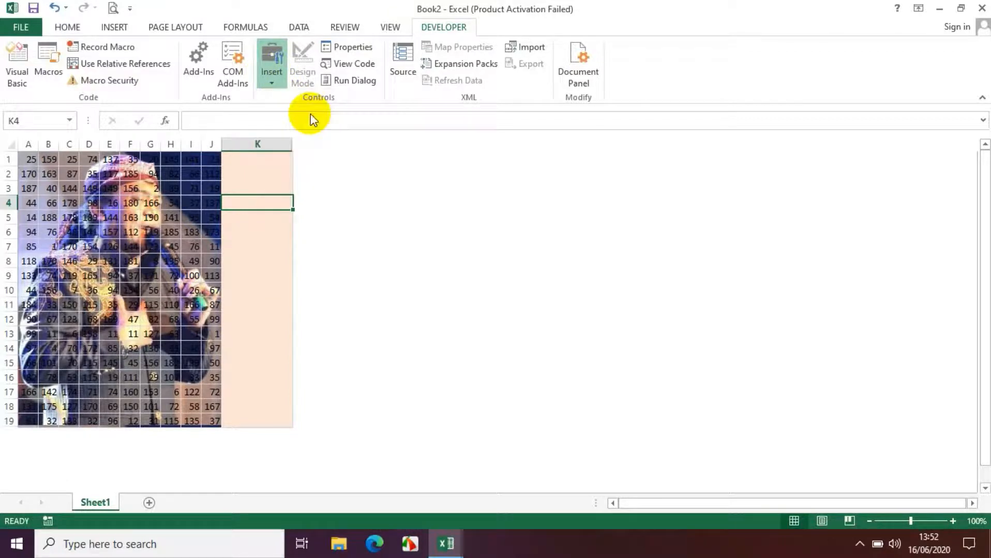
pyautogui.moveTo(241, 270)
pyautogui.mouseDown()
pyautogui.moveTo(279, 294)
pyautogui.moveTo(281, 338)
pyautogui.mouseUp()
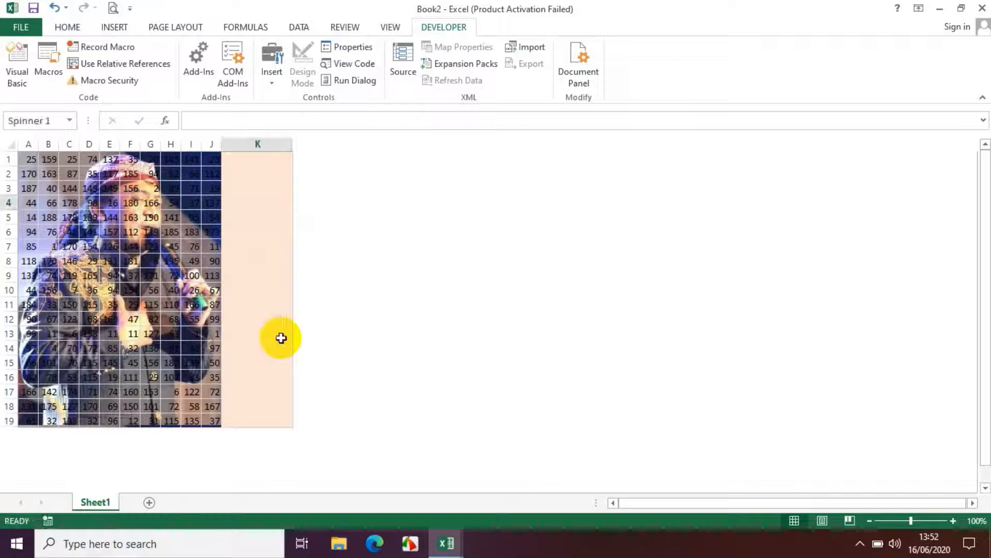
pyautogui.press('Left')
pyautogui.press('Left')
pyautogui.press('Left')
pyautogui.press('Left')
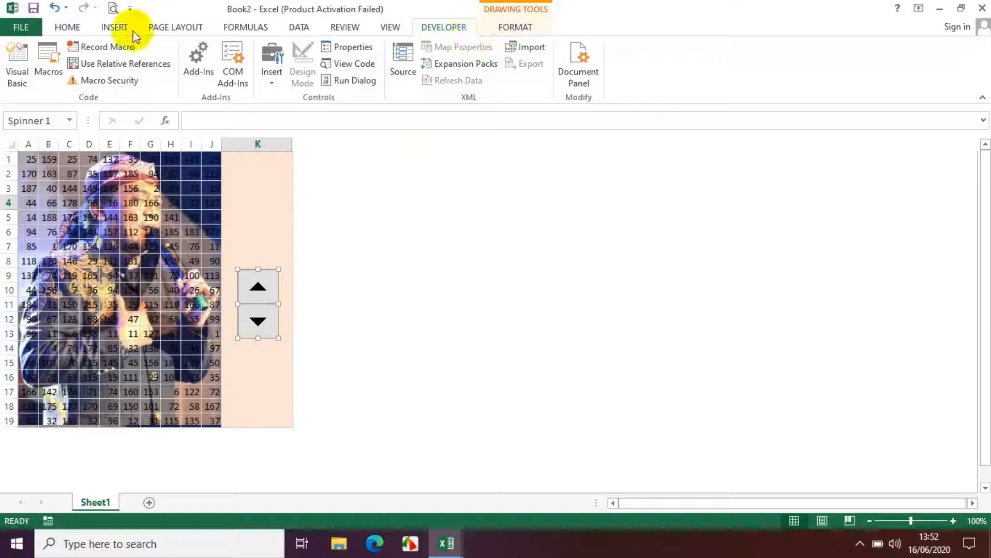
# Examine the ribbon customization options to see whether the Developer tab is enabled among the main tabs
pyautogui.click(30, 31)
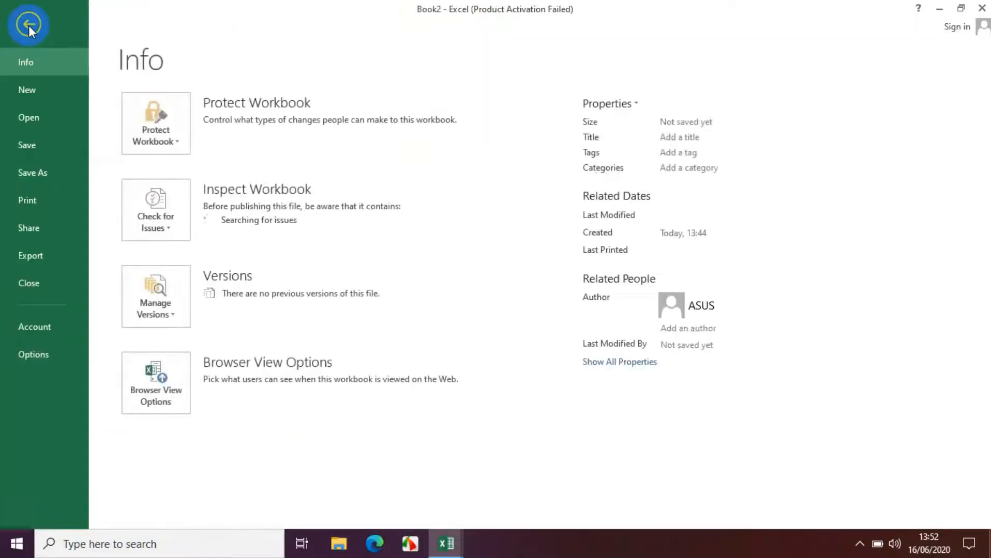
pyautogui.click(34, 355)
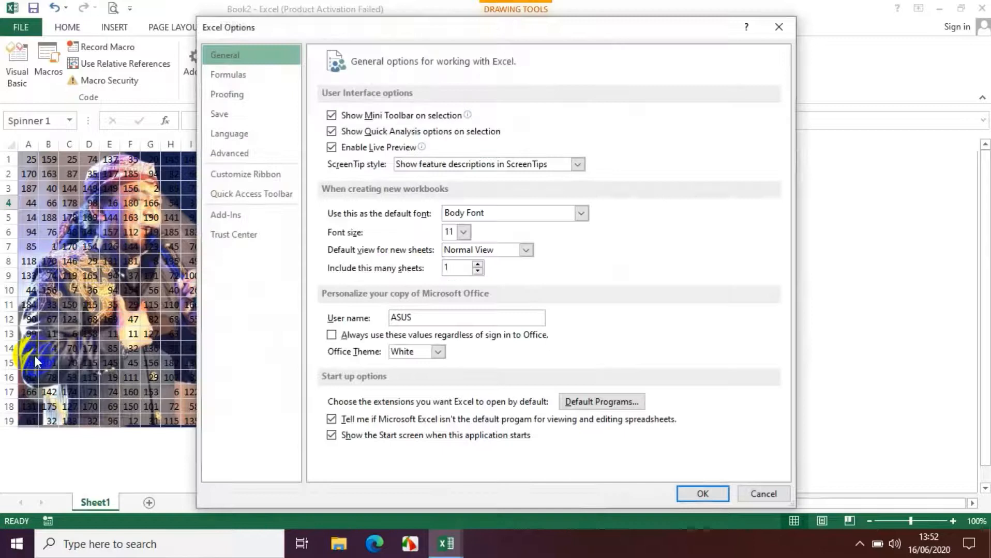
pyautogui.click(237, 180)
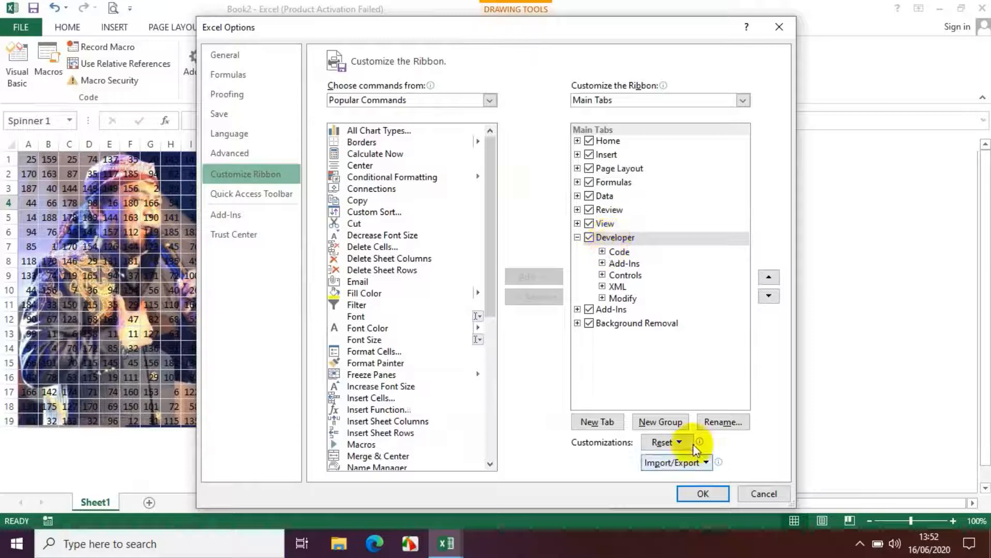
pyautogui.click(703, 495)
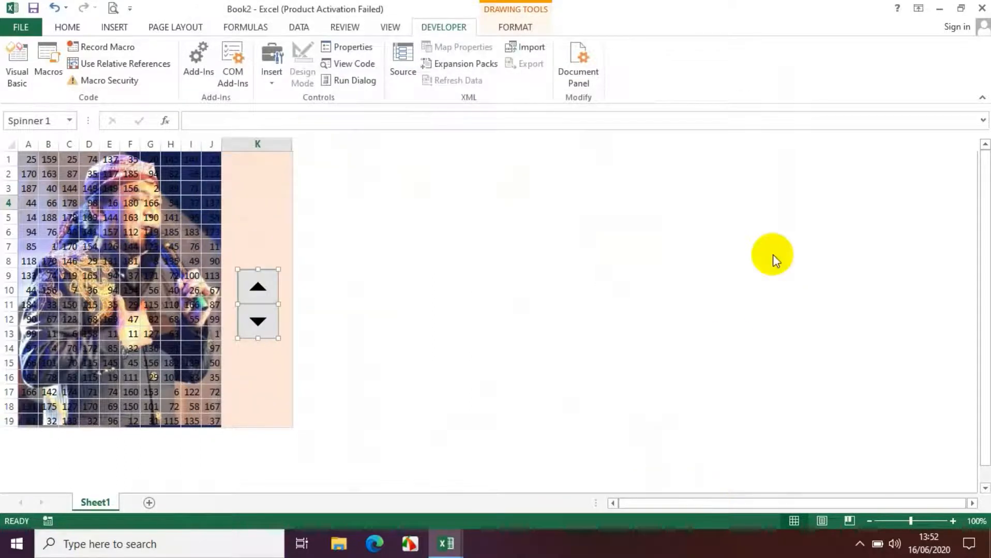
pyautogui.rightClick(814, 70)
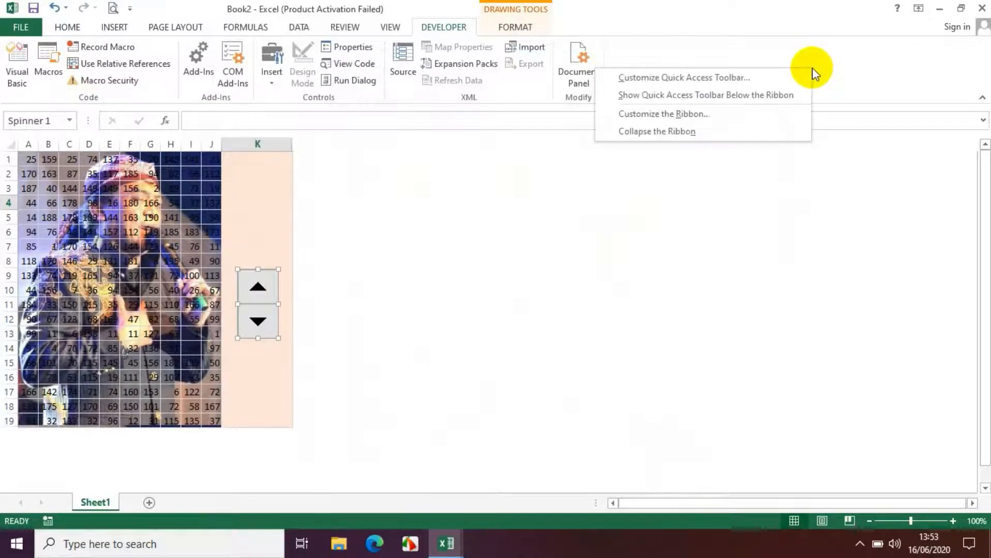
pyautogui.click(742, 113)
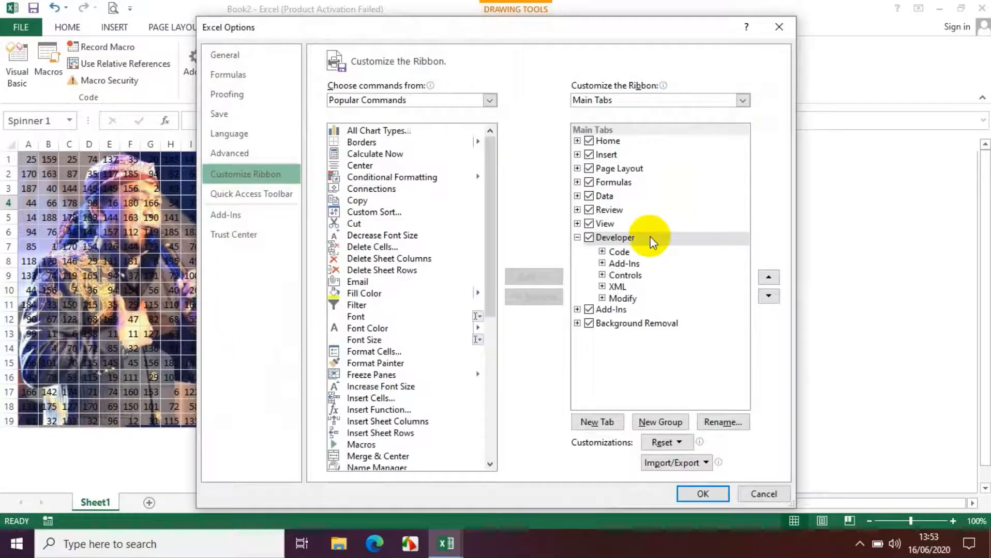
pyautogui.click(702, 495)
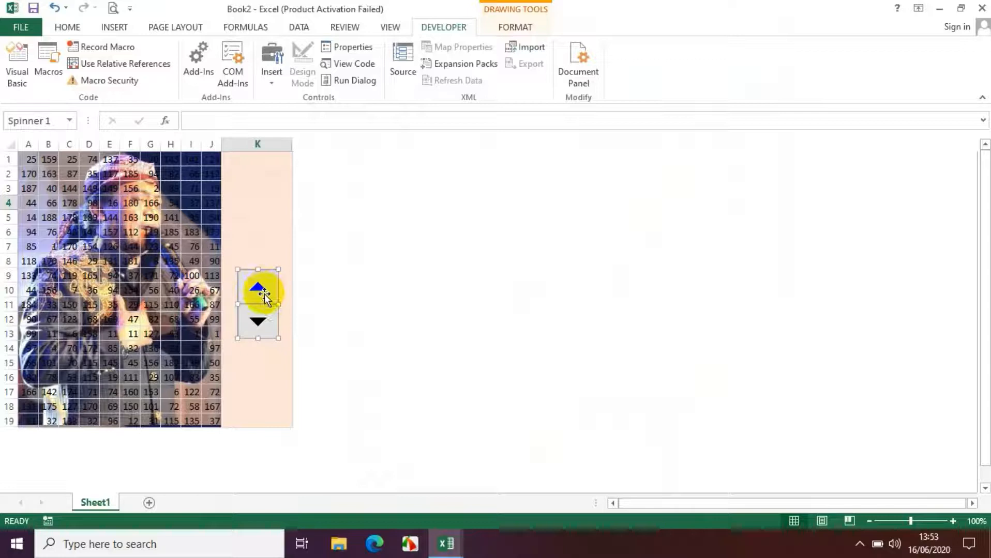
# Deselect the spin button and try its up and down arrows
pyautogui.click(261, 203)
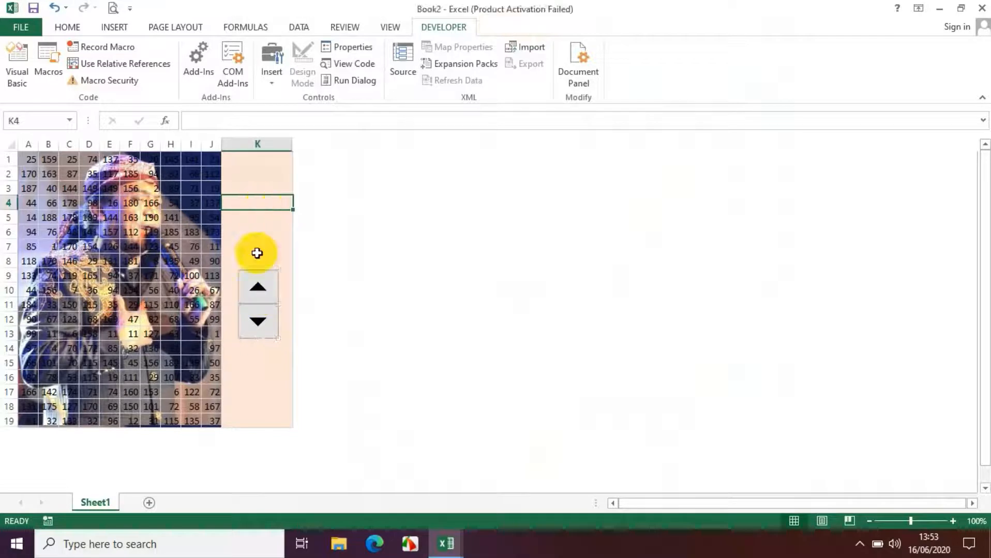
pyautogui.click(261, 290)
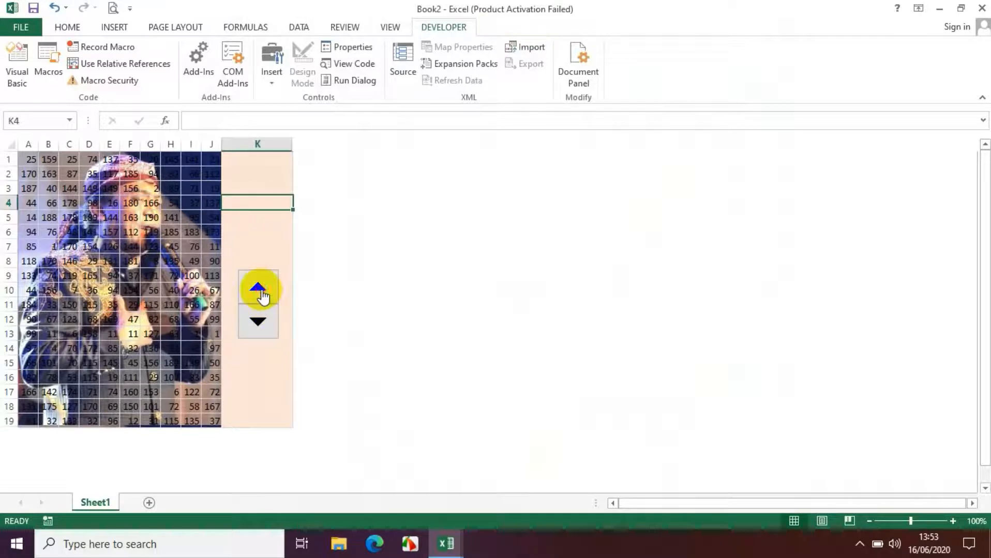
pyautogui.click(258, 324)
pyautogui.click(257, 284)
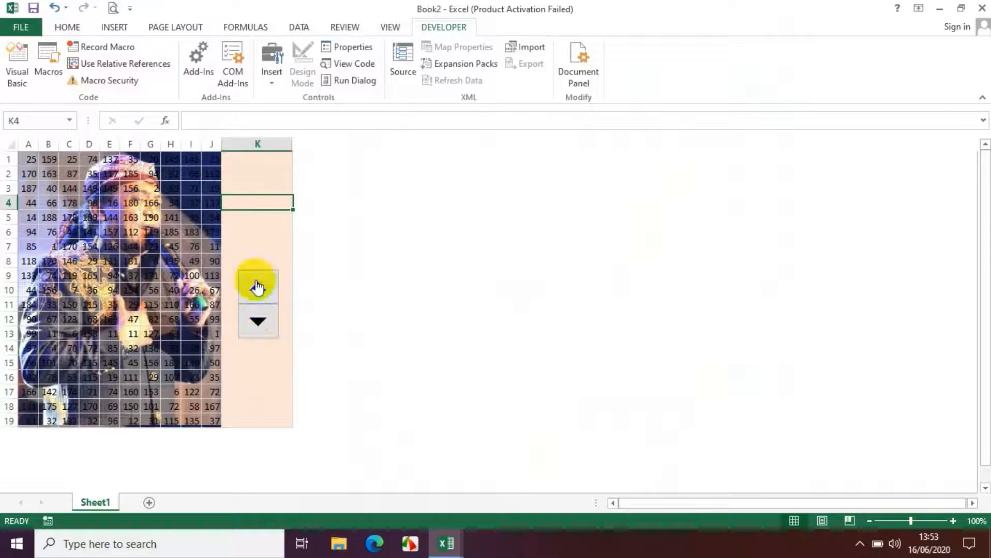
pyautogui.click(279, 282)
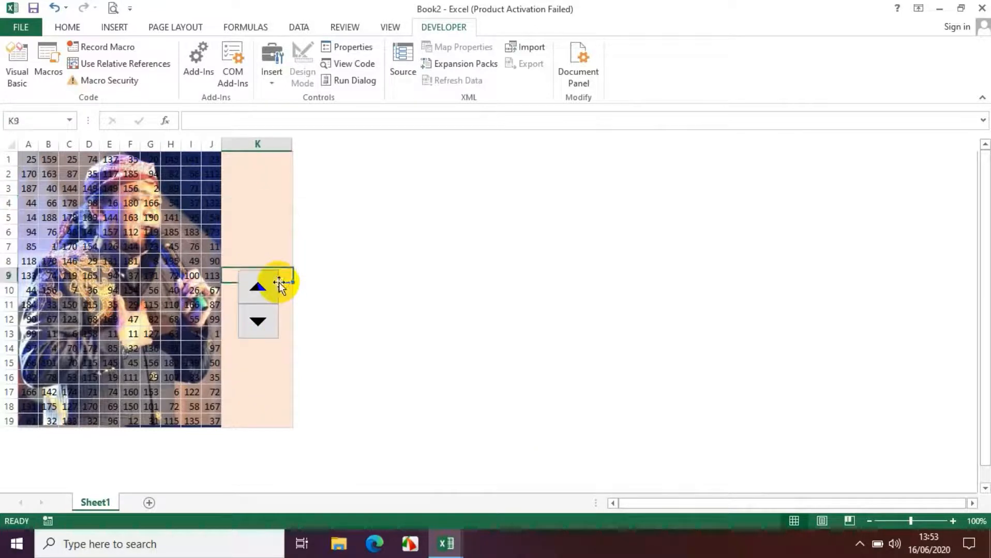
# Format the spin button with current value 0, maximum value 190 and incremental change 38
pyautogui.rightClick(274, 301)
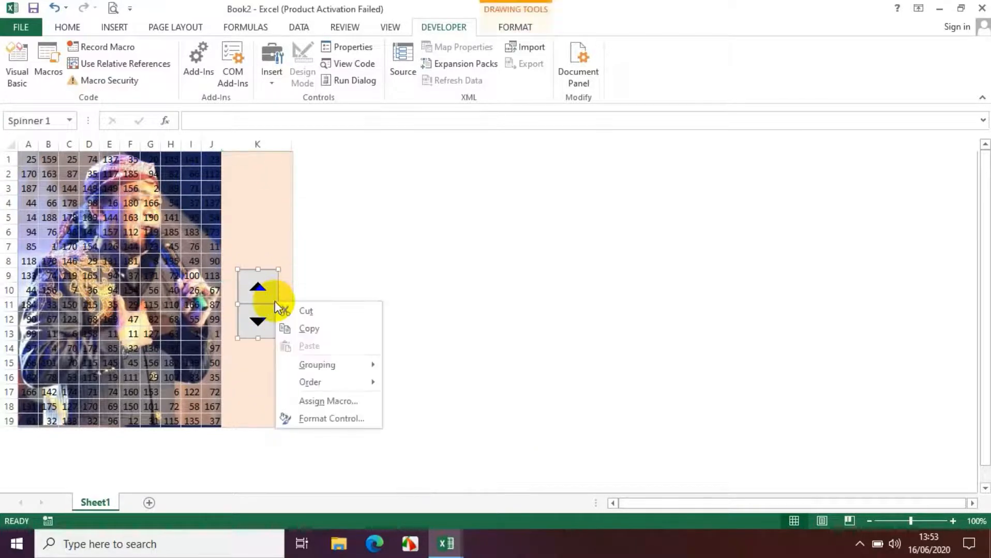
pyautogui.click(316, 420)
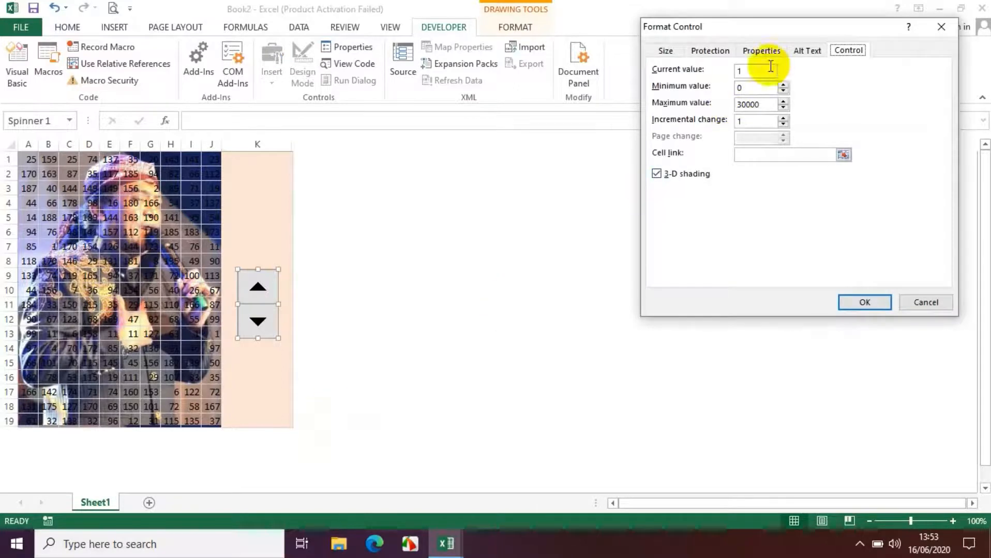
pyautogui.click(745, 70)
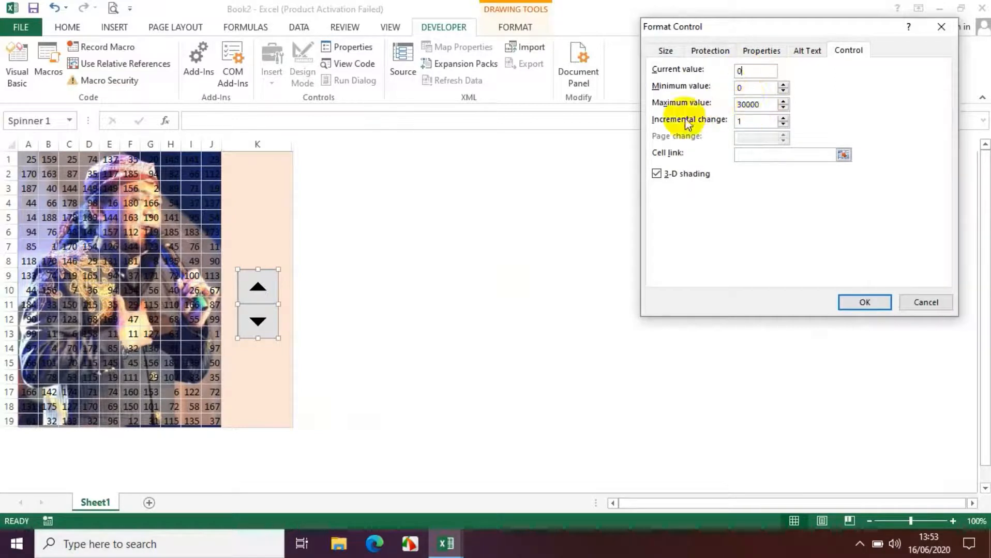
pyautogui.click(768, 105)
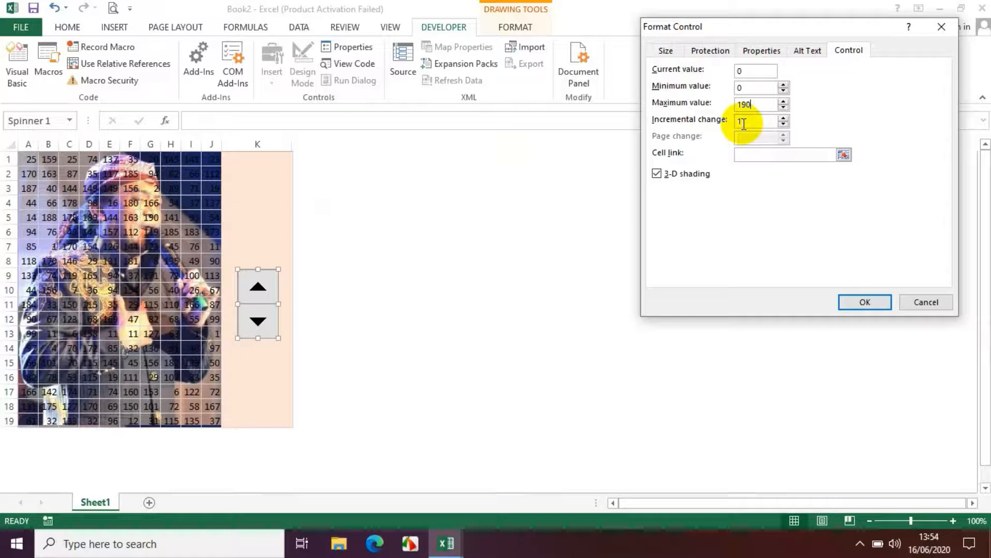
pyautogui.click(743, 122)
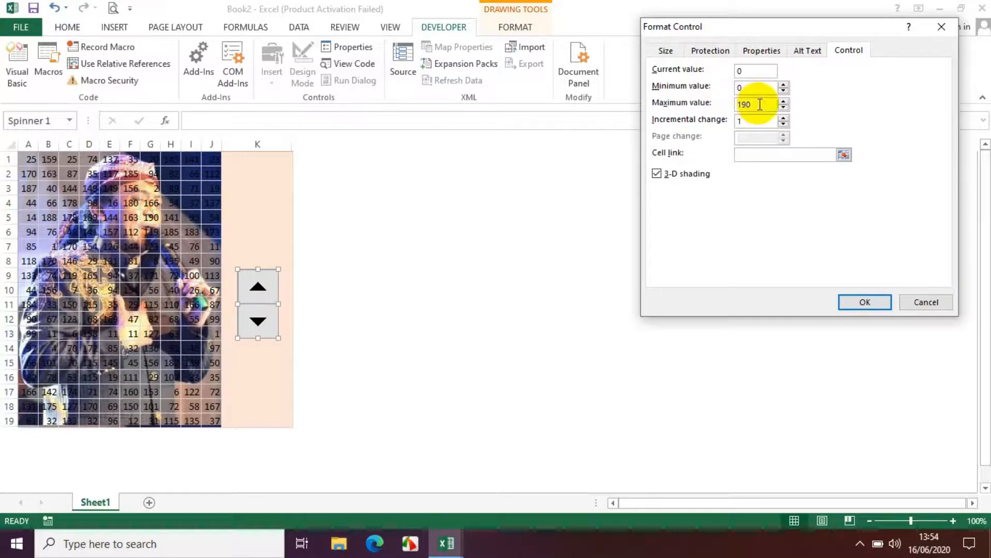
pyautogui.press('BackSpace')
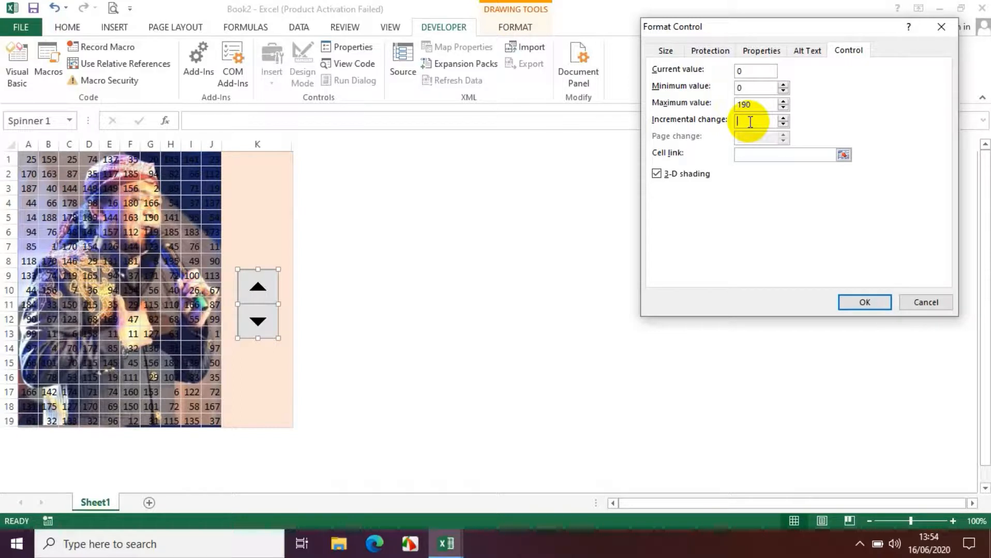
pyautogui.write('38')
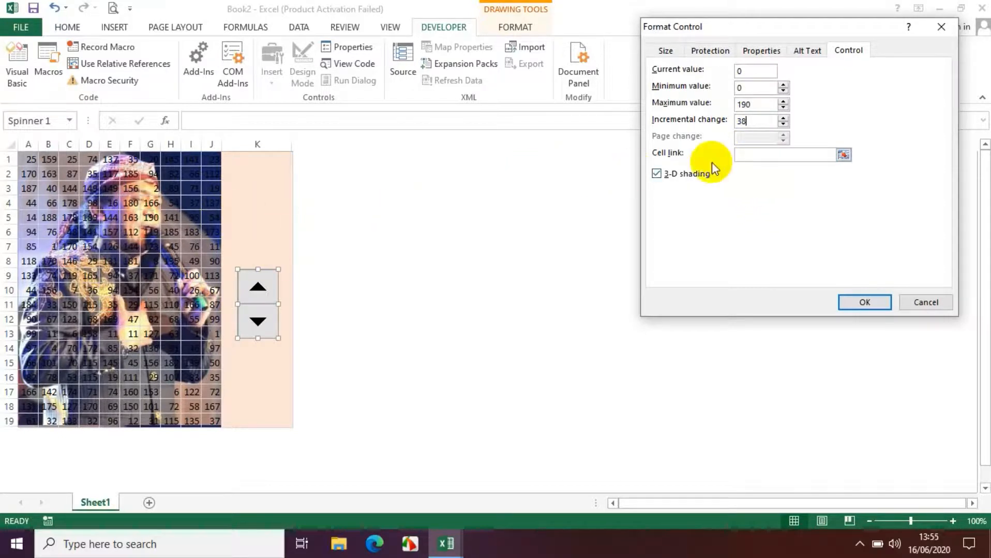
# Link the spin button to cell K5 and apply the control settings
pyautogui.click(754, 156)
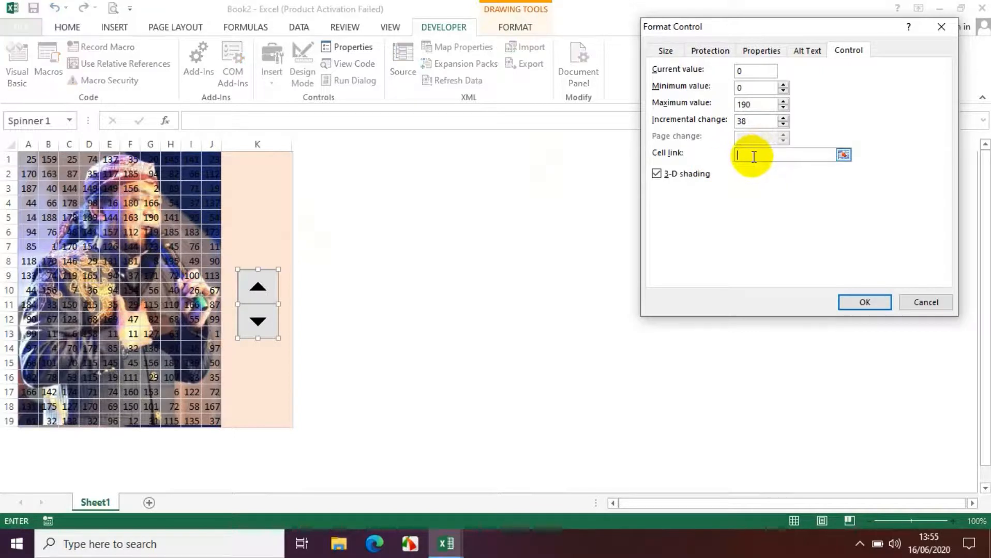
pyautogui.click(263, 214)
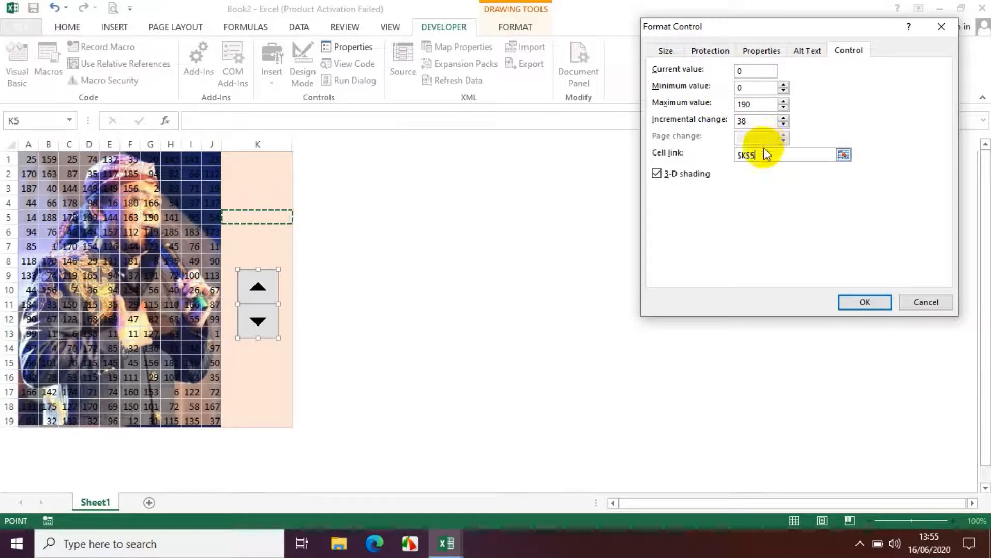
pyautogui.click(865, 302)
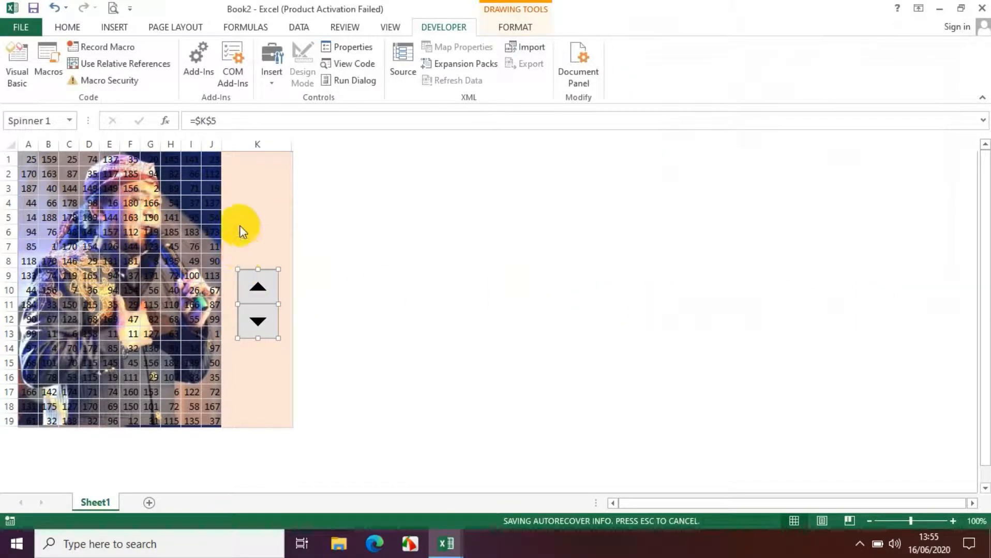
# Test the spin button by raising the linked value in K5 to 190 and lowering it to 152
pyautogui.click(253, 216)
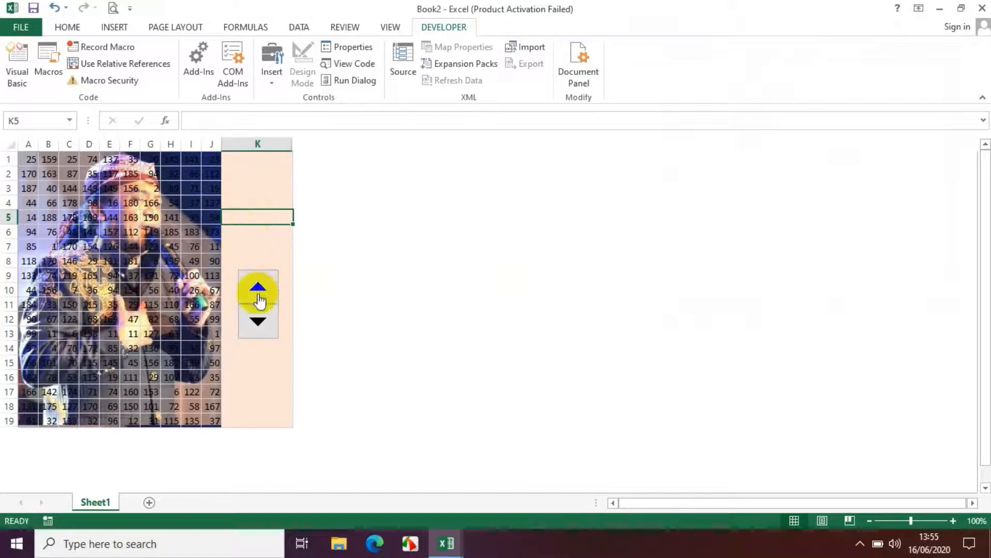
pyautogui.click(258, 293)
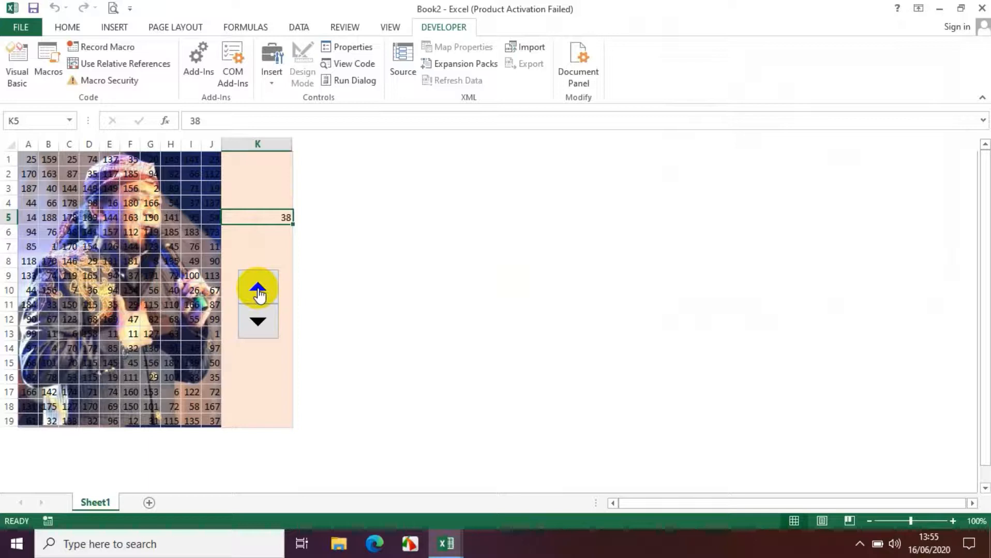
pyautogui.click(258, 293)
pyautogui.click(258, 293)
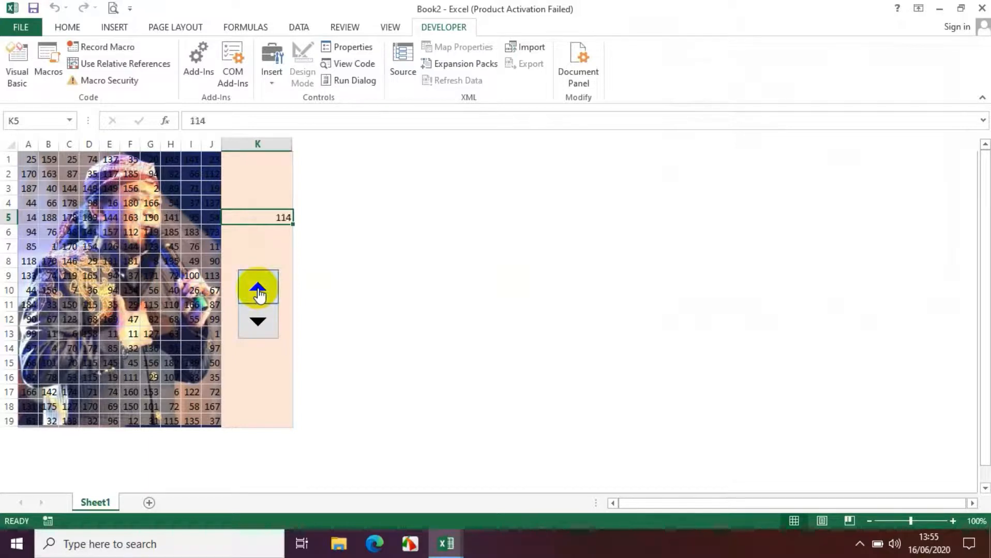
pyautogui.click(258, 294)
pyautogui.click(258, 293)
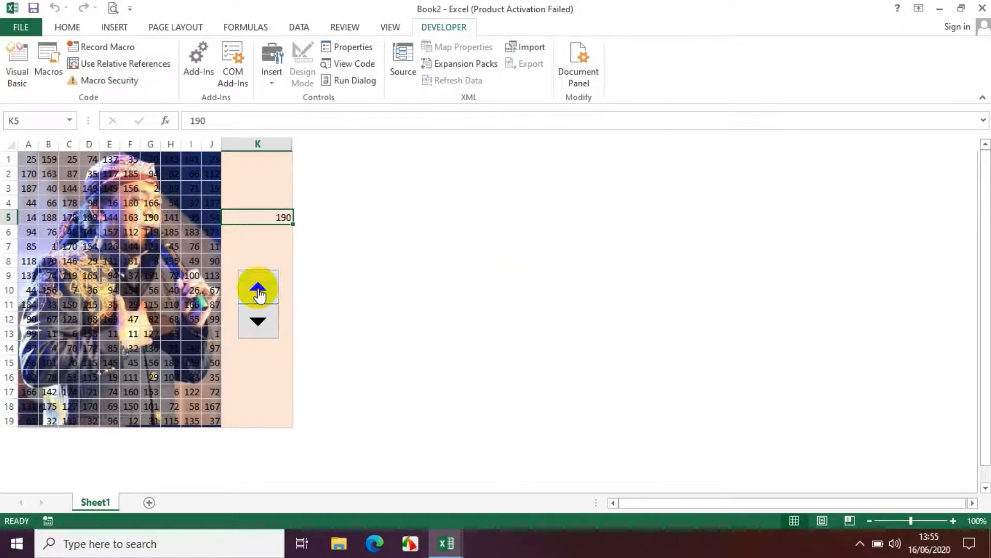
pyautogui.click(263, 325)
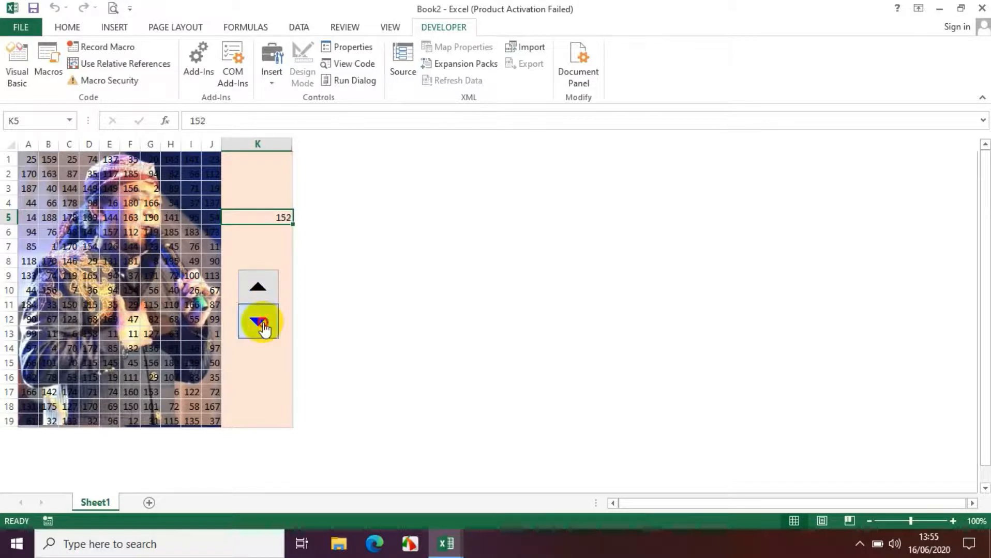
# Lower the linked value in K5 to 0 with the spin button and centre the contents of K5
pyautogui.click(262, 324)
pyautogui.click(262, 324)
pyautogui.click(262, 324)
pyautogui.click(262, 325)
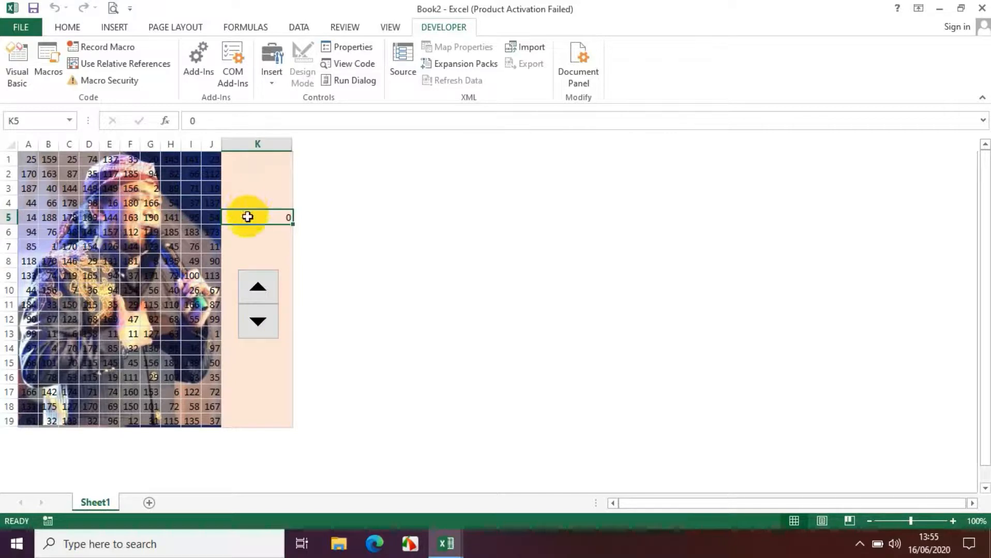
pyautogui.click(75, 29)
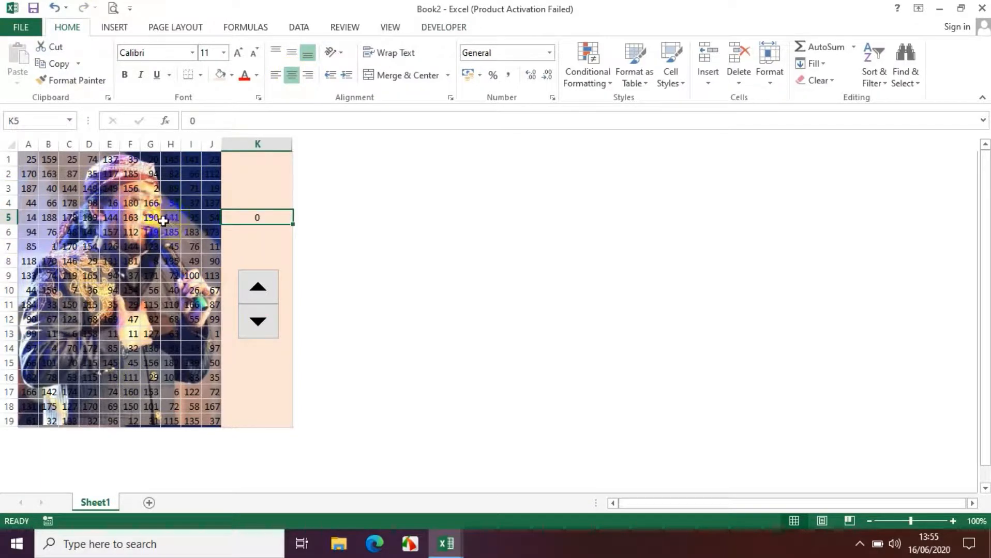
pyautogui.click(260, 219)
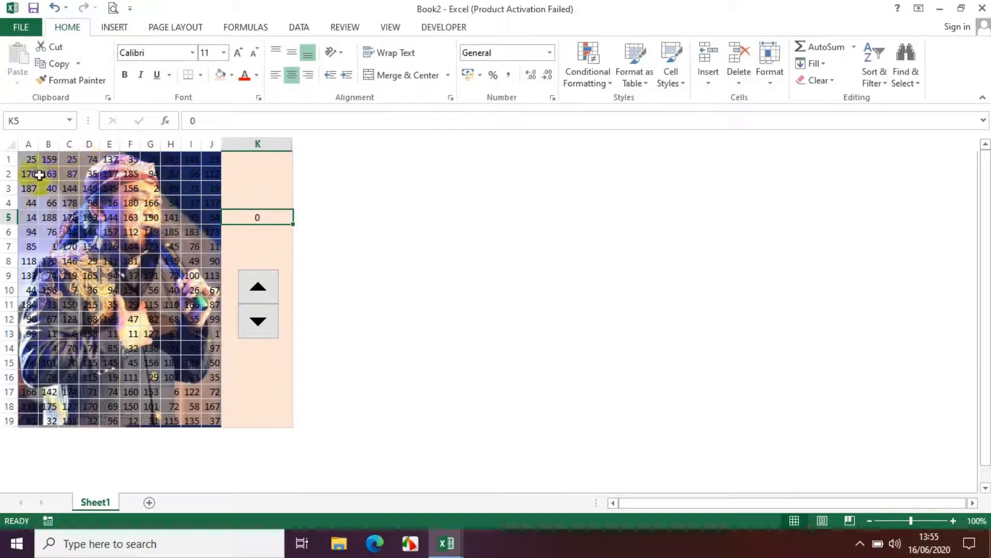
# Select the number range A1:J19 and start a new conditional formatting rule for it
pyautogui.click(30, 160)
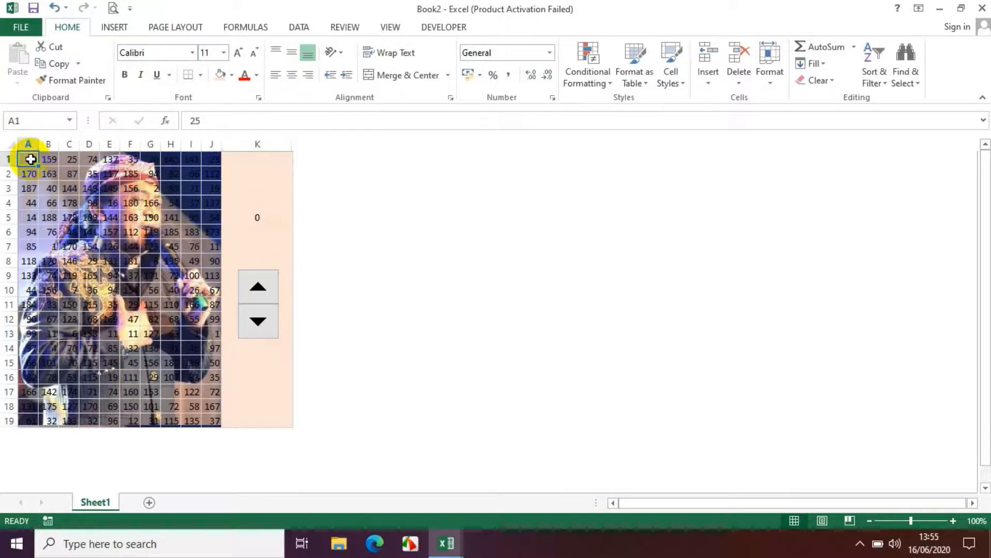
pyautogui.hotkey('shift', 'Right')
pyautogui.hotkey('shift', 'Right')
pyautogui.hotkey('shift', 'Right')
pyautogui.hotkey('shift', 'Right')
pyautogui.hotkey('shift', 'Right')
pyautogui.hotkey('shift', 'Right')
pyautogui.hotkey('shift', 'Right')
pyautogui.hotkey('shift', 'Right')
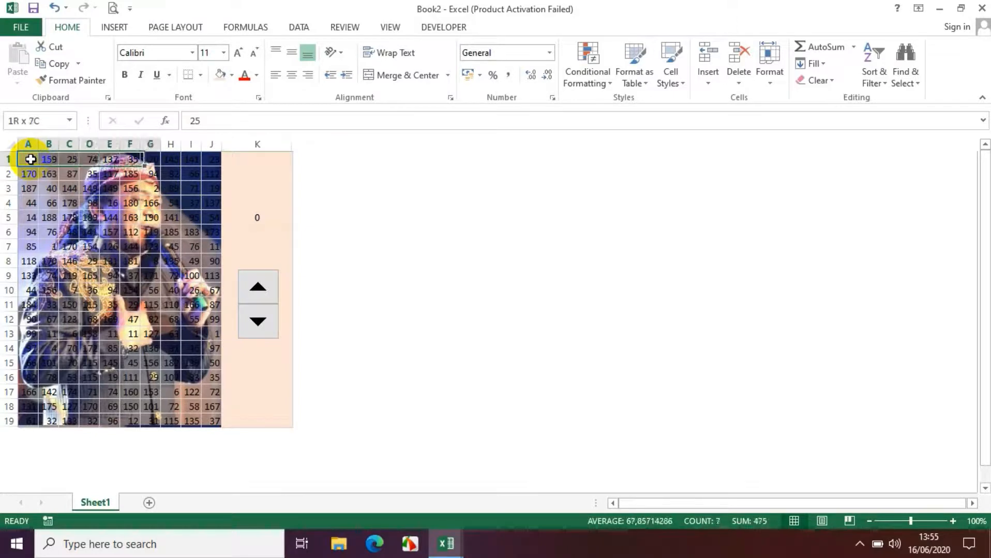
pyautogui.hotkey('shift', 'Right')
pyautogui.hotkey('shift', 'Down')
pyautogui.hotkey('shift', 'Down')
pyautogui.hotkey('shift', 'Down')
pyautogui.hotkey('shift', 'Down')
pyautogui.hotkey('shift', 'Down')
pyautogui.hotkey('shift', 'Down')
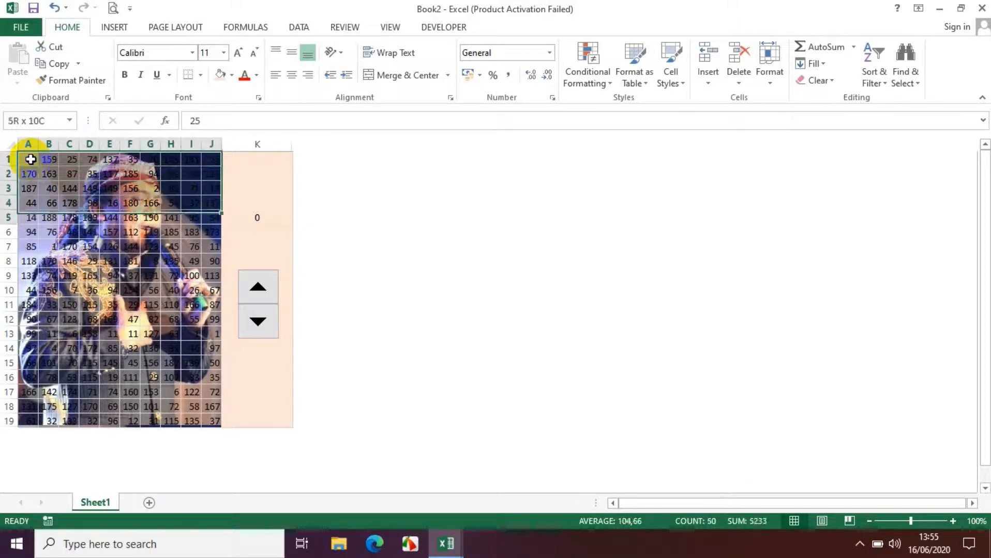
pyautogui.hotkey('shift', 'Down')
pyautogui.hotkey('shift', 'Down')
pyautogui.hotkey('shift', 'Down')
pyautogui.hotkey('shift', 'Down')
pyautogui.hotkey('shift', 'Down')
pyautogui.hotkey('shift', 'Down')
pyautogui.hotkey('shift', 'Down')
pyautogui.hotkey('shift', 'Down')
pyautogui.hotkey('shift', 'Down')
pyautogui.hotkey('shift', 'Down')
pyautogui.hotkey('shift', 'Down')
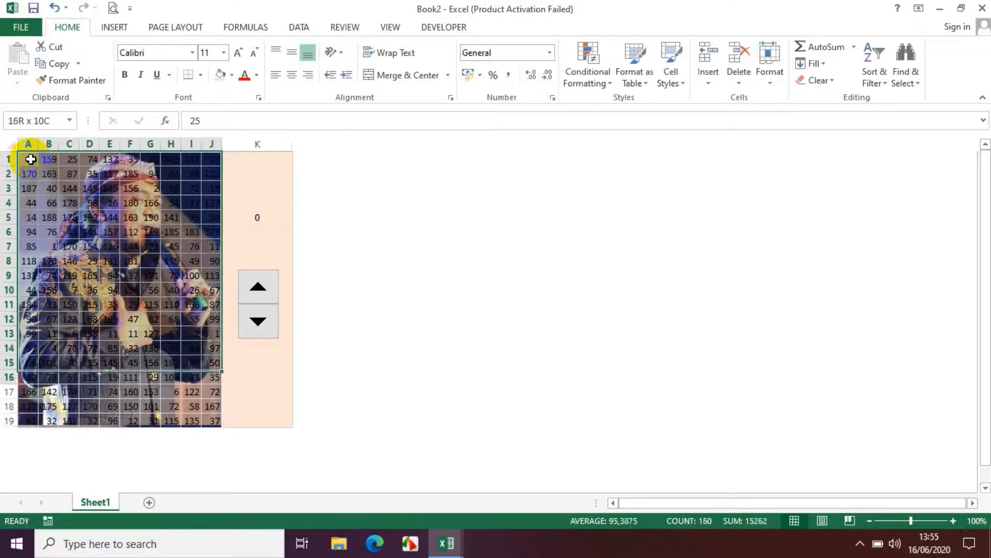
pyautogui.hotkey('shift', 'Down')
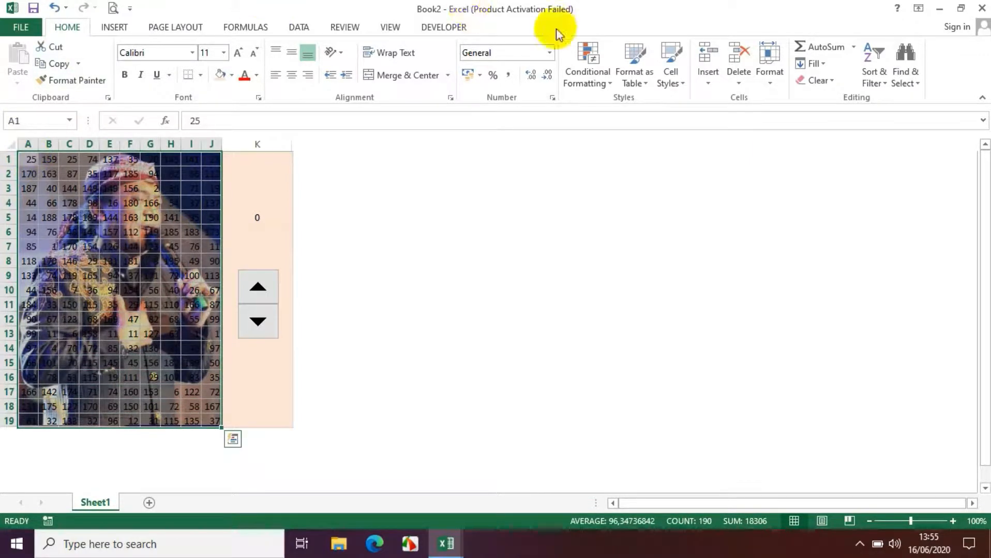
pyautogui.click(592, 86)
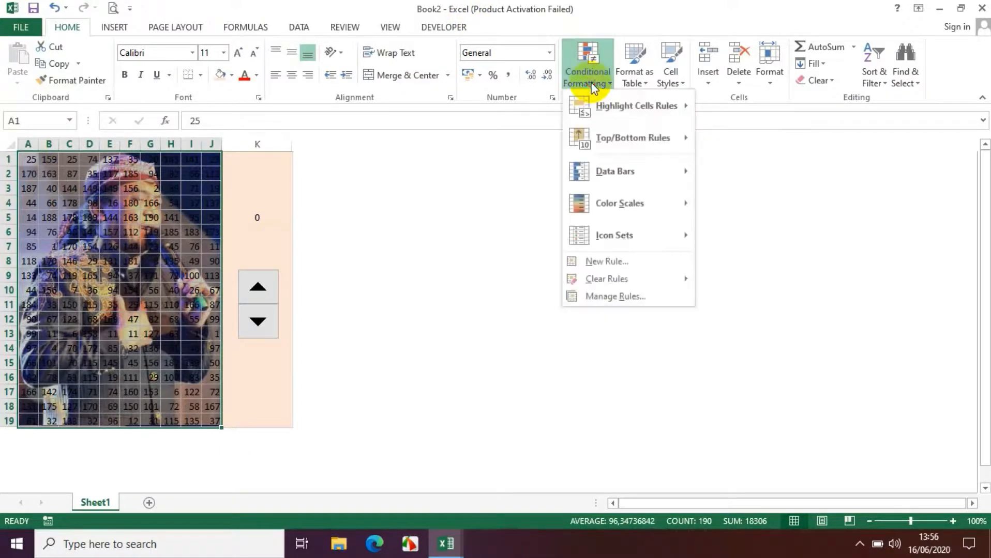
pyautogui.click(619, 266)
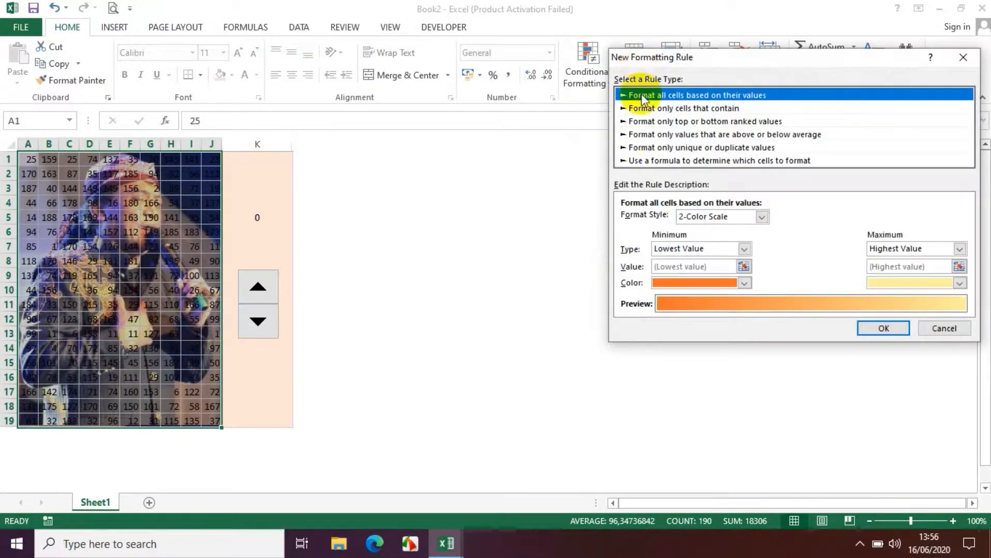
# Make the rule format only cells whose value is less than or equal to =$K$5
pyautogui.click(722, 108)
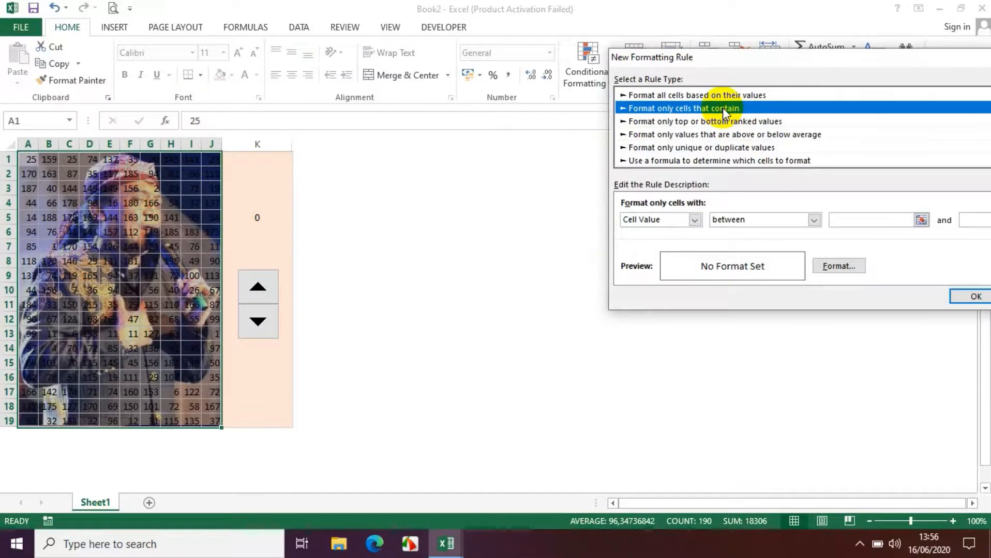
pyautogui.click(814, 220)
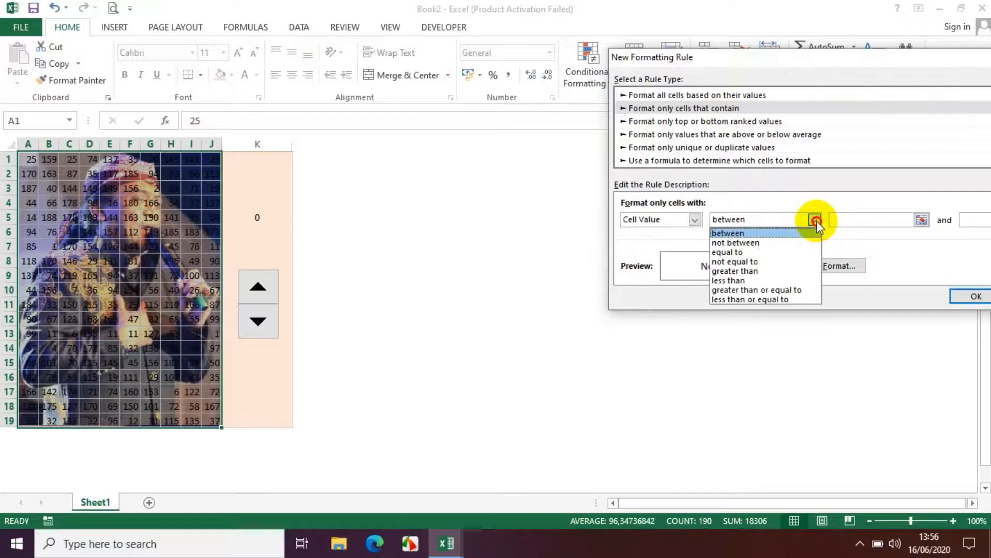
pyautogui.click(796, 298)
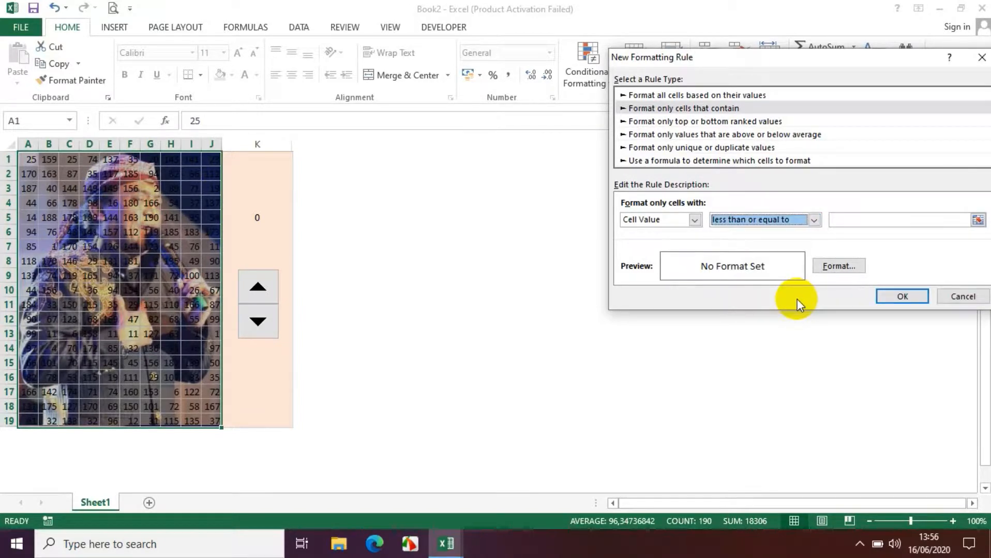
pyautogui.click(832, 218)
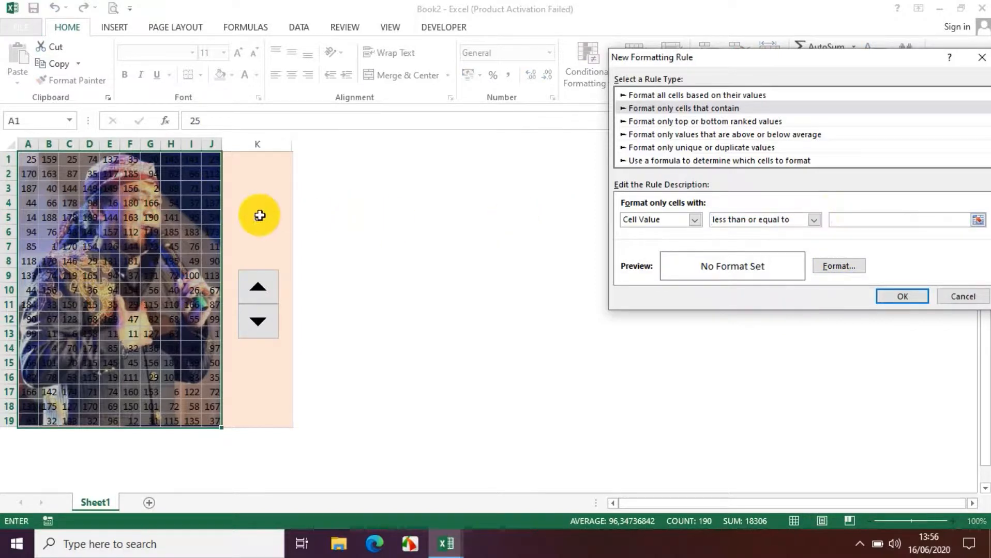
pyautogui.click(259, 216)
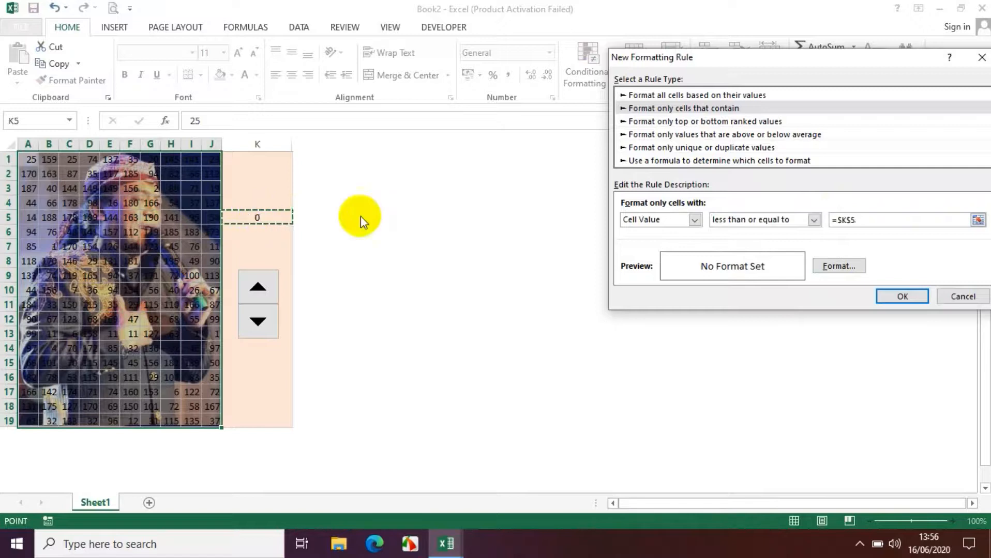
# Give the rule's format a No Color background fill and apply the rule
pyautogui.click(832, 268)
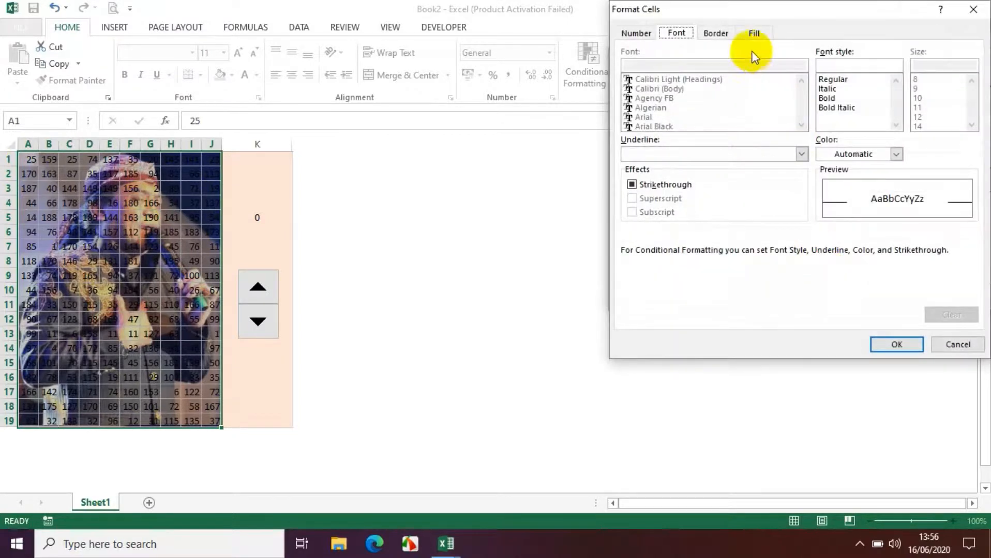
pyautogui.click(751, 35)
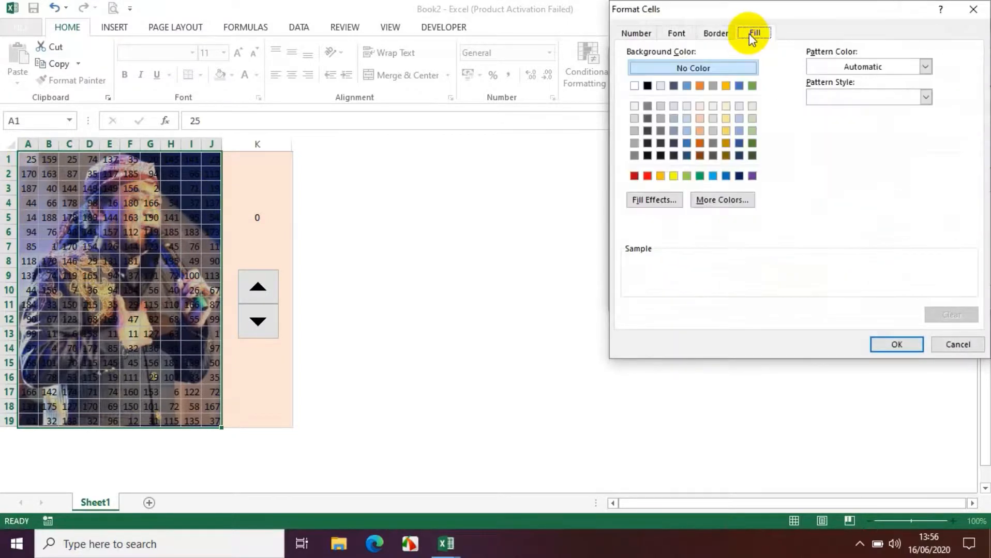
pyautogui.click(718, 70)
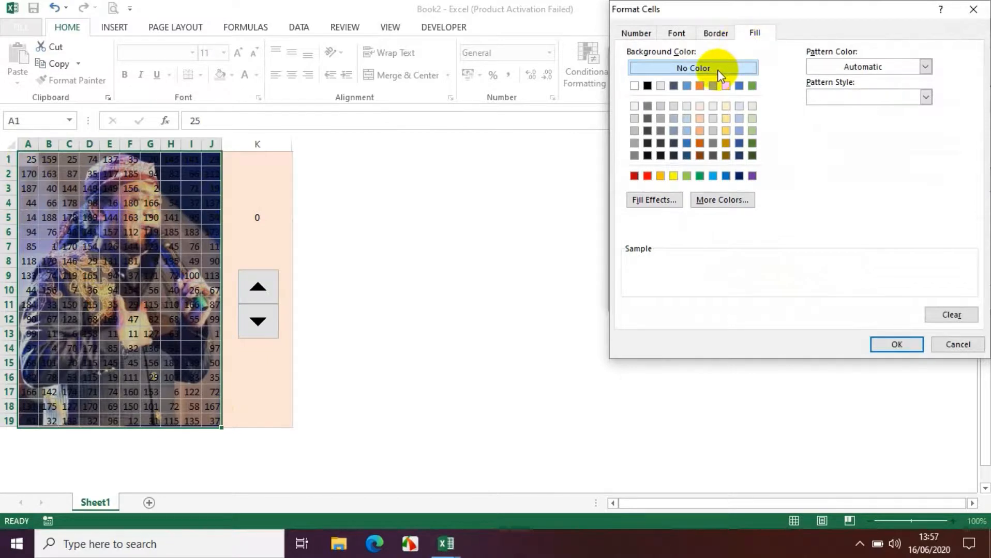
pyautogui.click(900, 345)
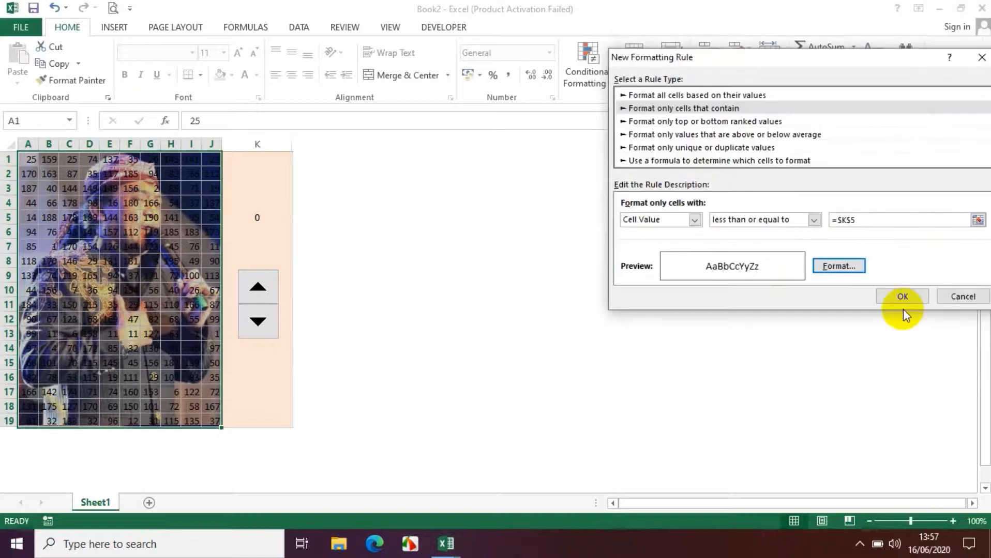
pyautogui.click(902, 296)
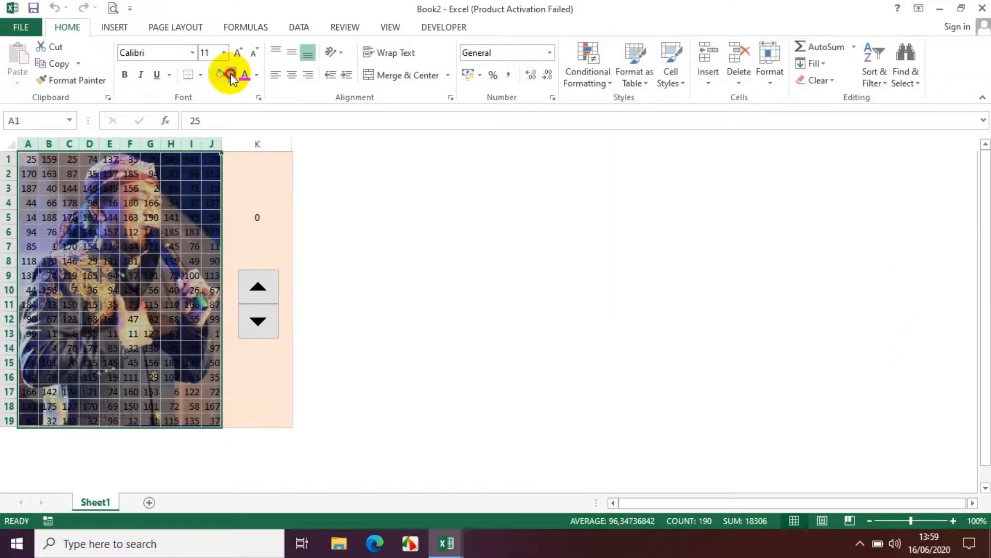
# Fill the selected range A1:J19 with white so that it covers the picture
pyautogui.click(231, 75)
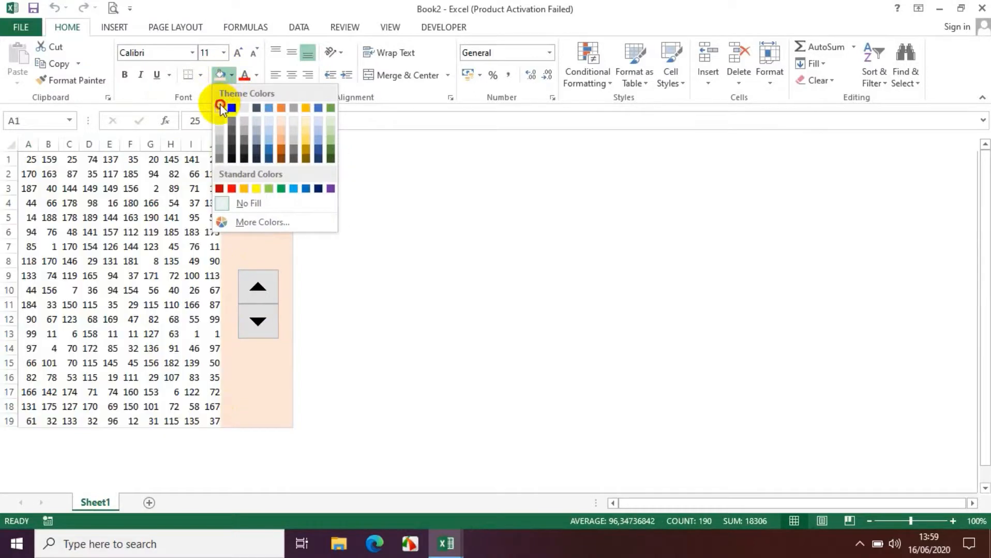
pyautogui.click(219, 107)
# Test the picture reveal by raising K5 to 152 with the spin button and lowering it to 76
pyautogui.click(259, 288)
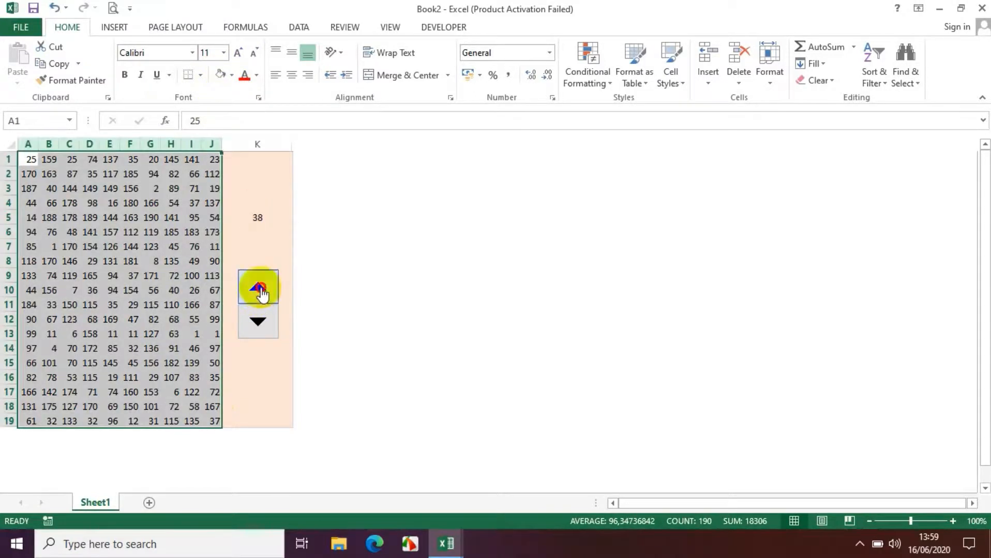
pyautogui.click(260, 293)
pyautogui.click(260, 292)
pyautogui.click(260, 293)
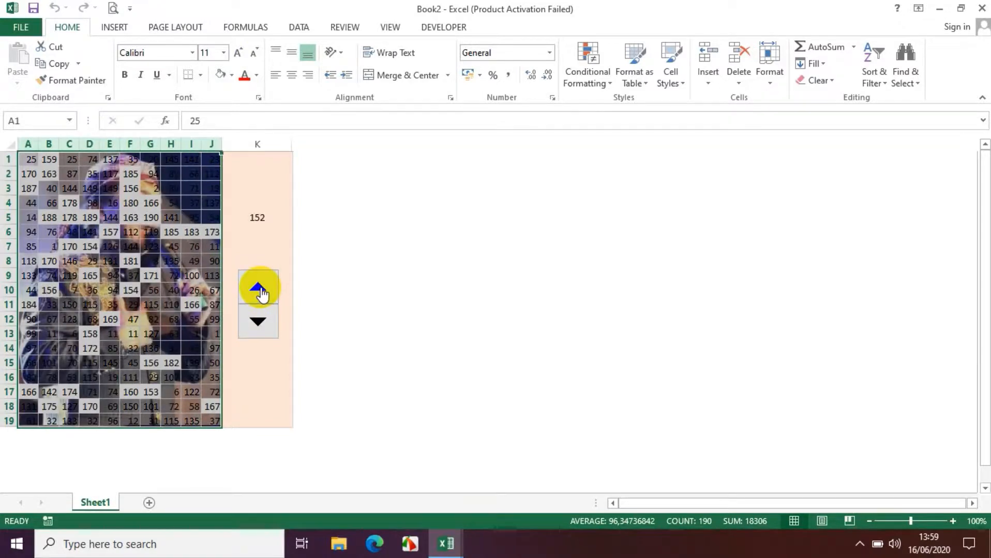
pyautogui.click(259, 323)
pyautogui.click(259, 323)
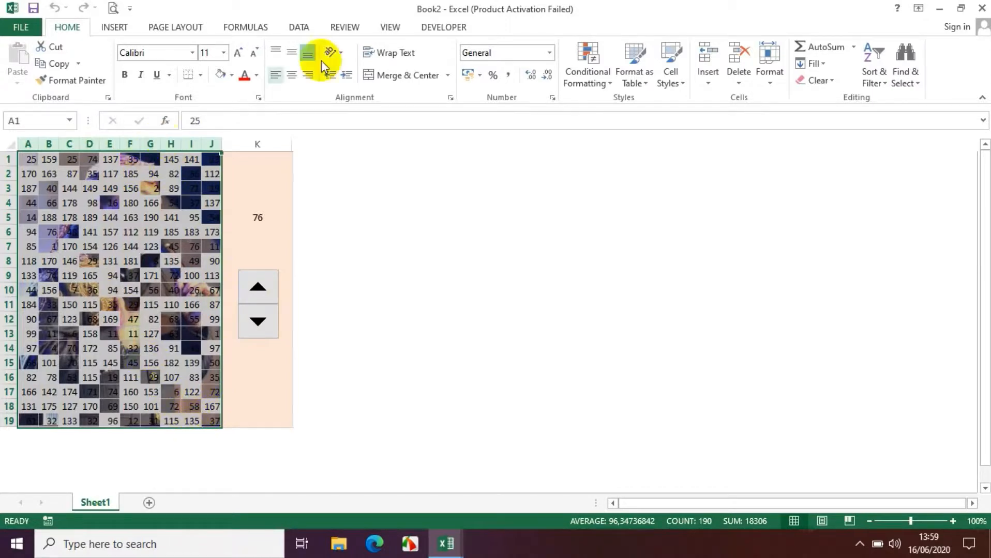
# Hide the worksheet gridlines and clear the selection of the number range
pyautogui.click(398, 33)
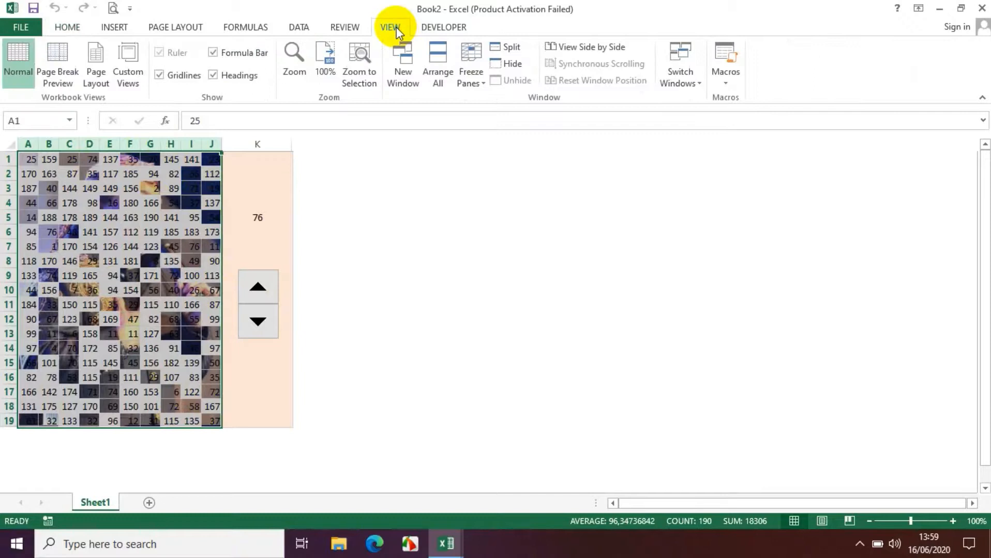
pyautogui.click(159, 76)
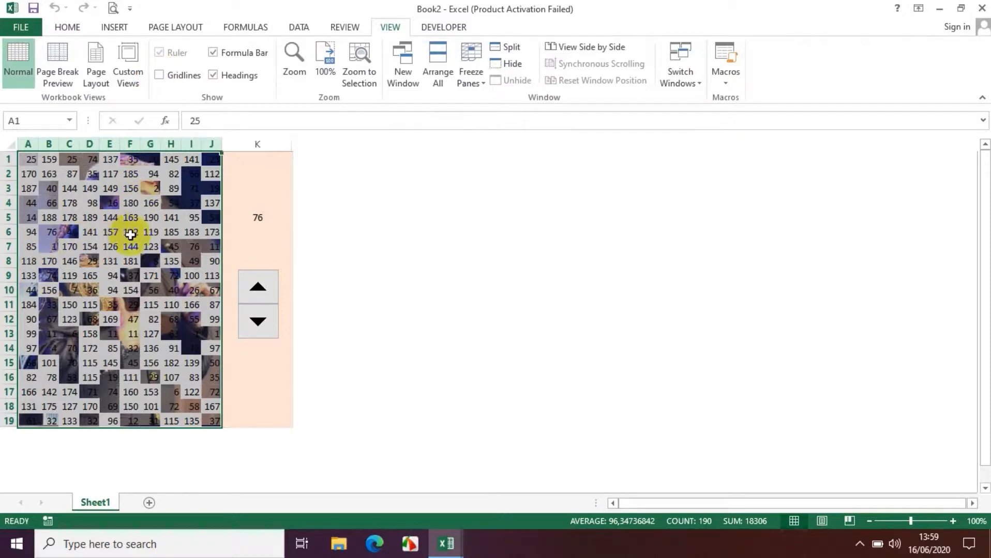
pyautogui.moveTo(27, 159); pyautogui.dragTo(211, 421)
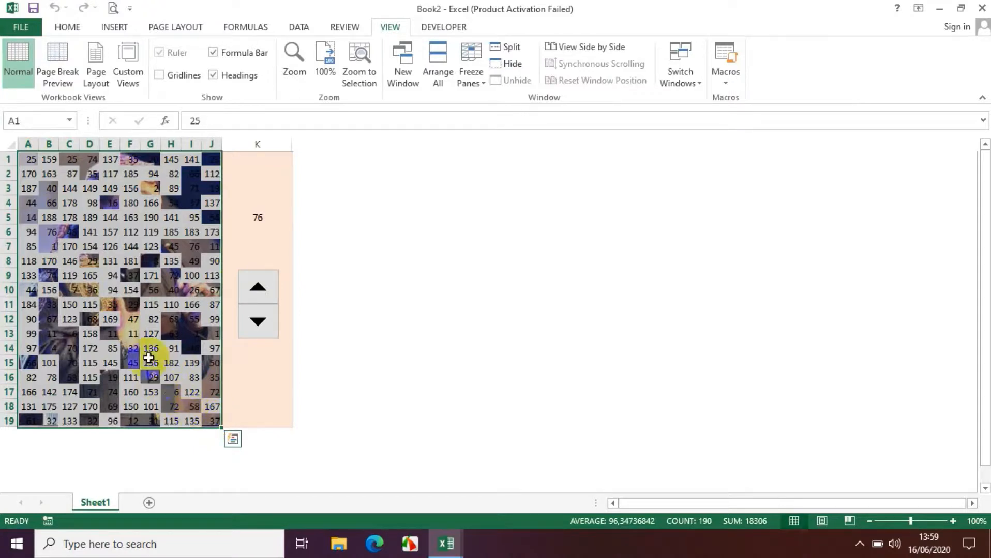
pyautogui.click(110, 248)
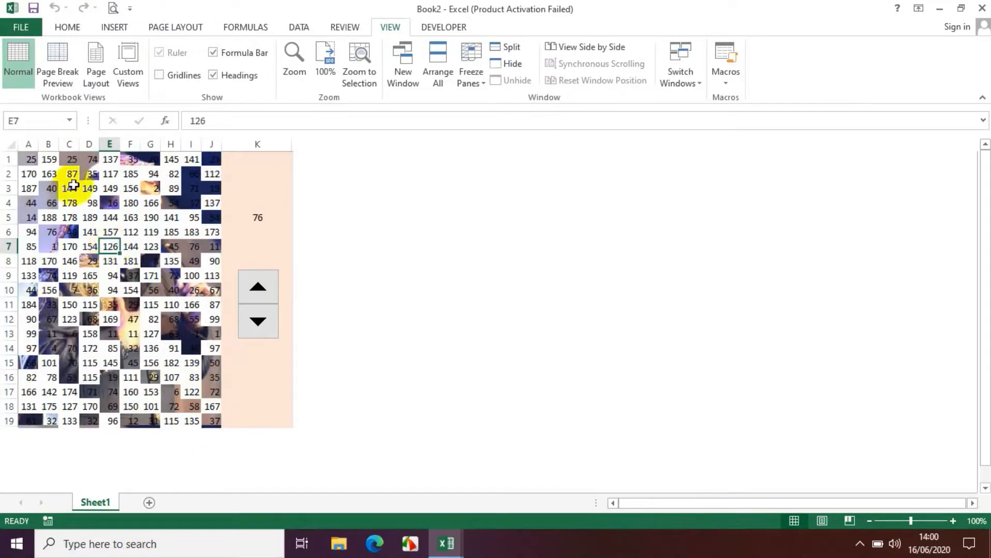
# Hide the numbers in A1:J19 by applying the custom number format ";"
pyautogui.moveTo(39, 158); pyautogui.dragTo(209, 430)
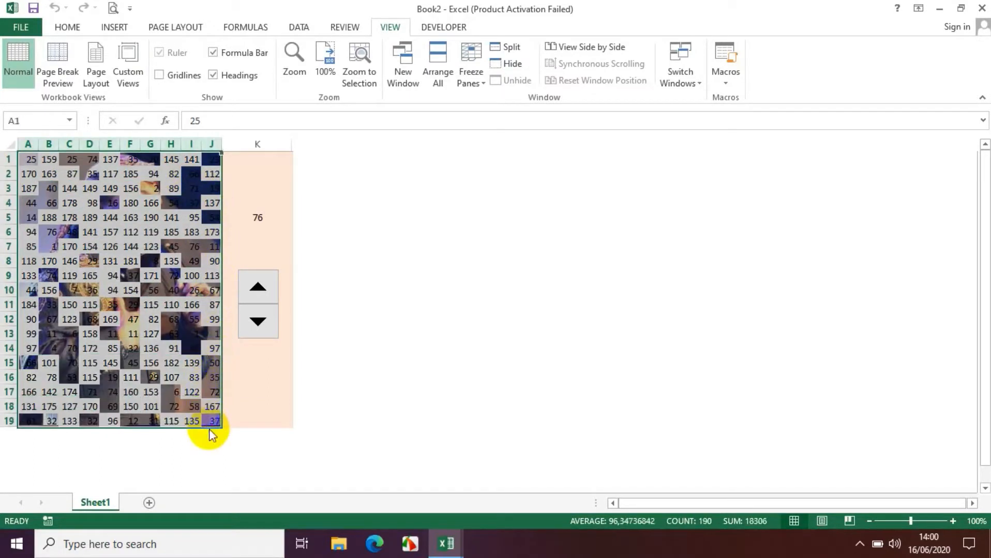
pyautogui.rightClick(139, 259)
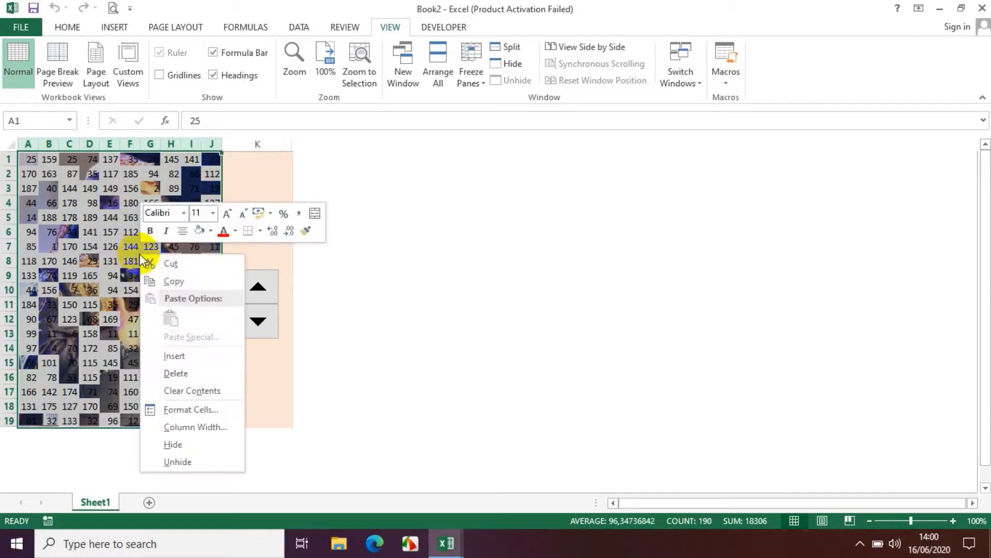
pyautogui.click(173, 411)
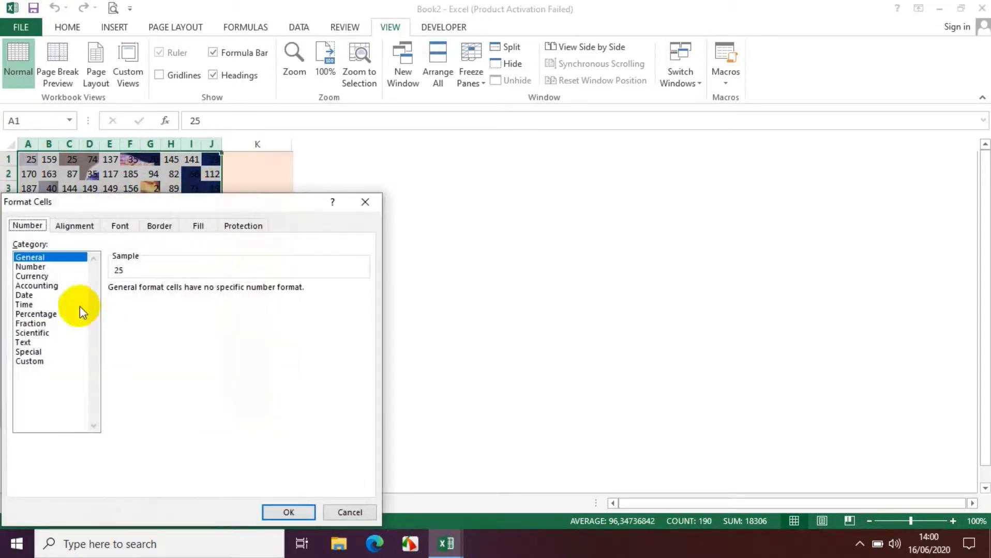
pyautogui.click(30, 362)
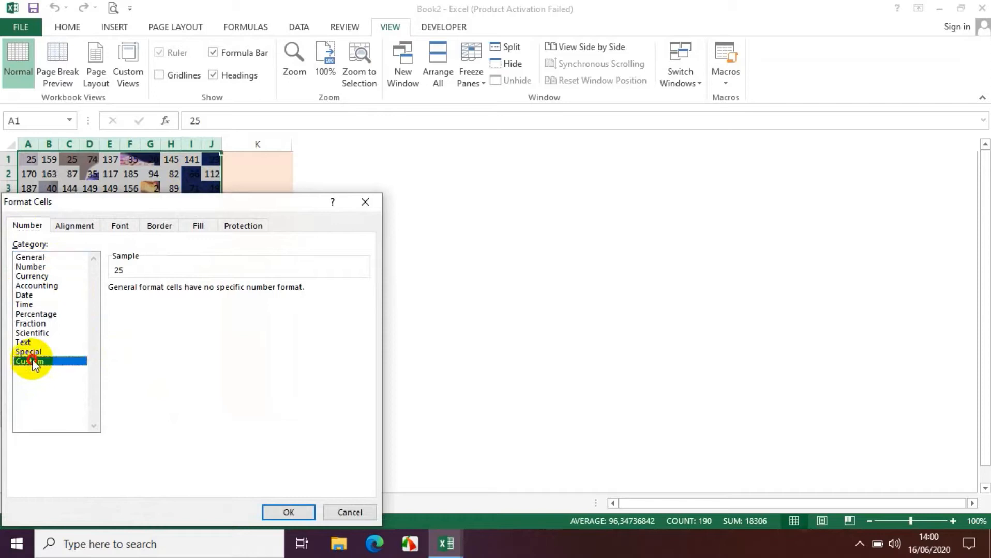
pyautogui.click(143, 302)
pyautogui.press('BackSpace')
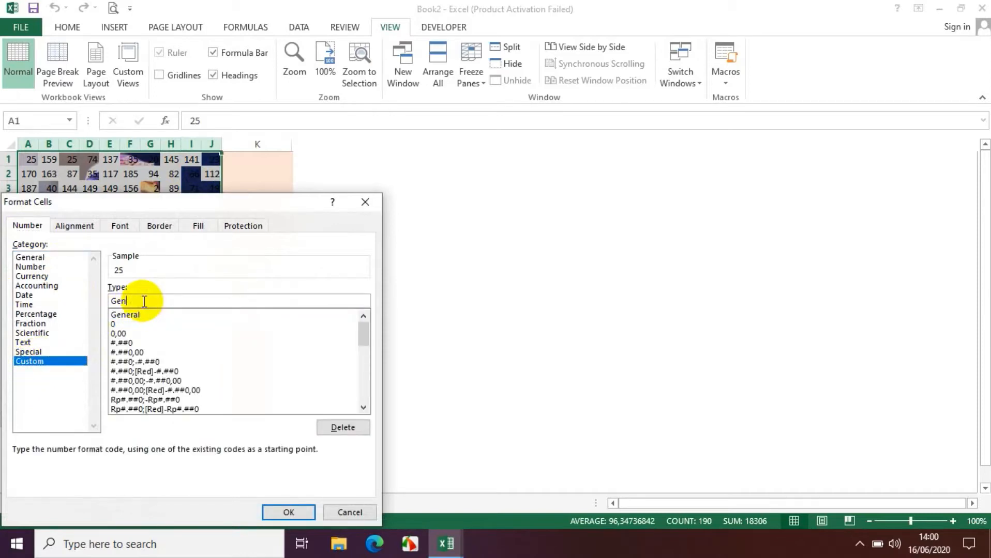
pyautogui.press('BackSpace')
pyautogui.press('BackSpace')
pyautogui.press('BackSpace')
pyautogui.write(';')
pyautogui.click(289, 513)
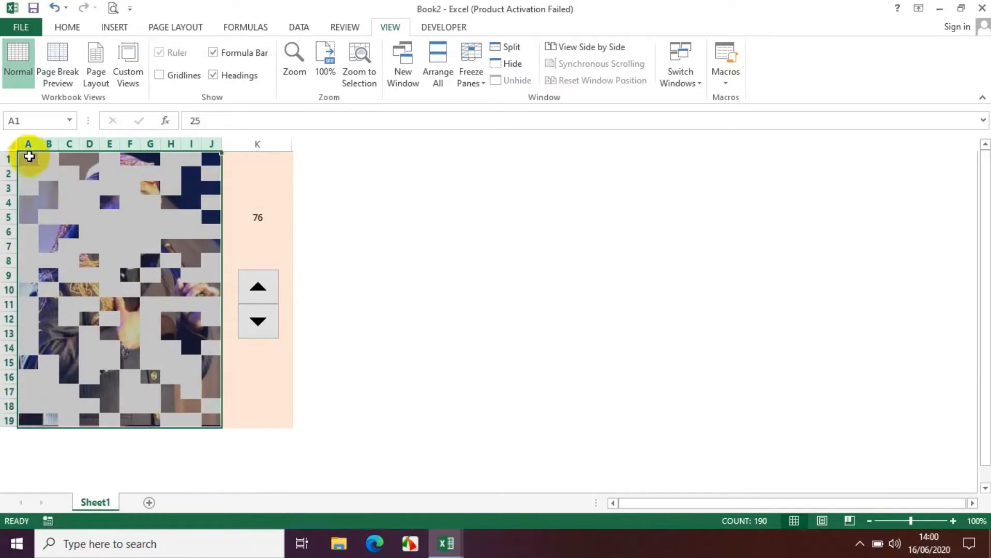
# Undo the custom number format applied to A1:J19
pyautogui.moveTo(28, 158); pyautogui.dragTo(158, 178)
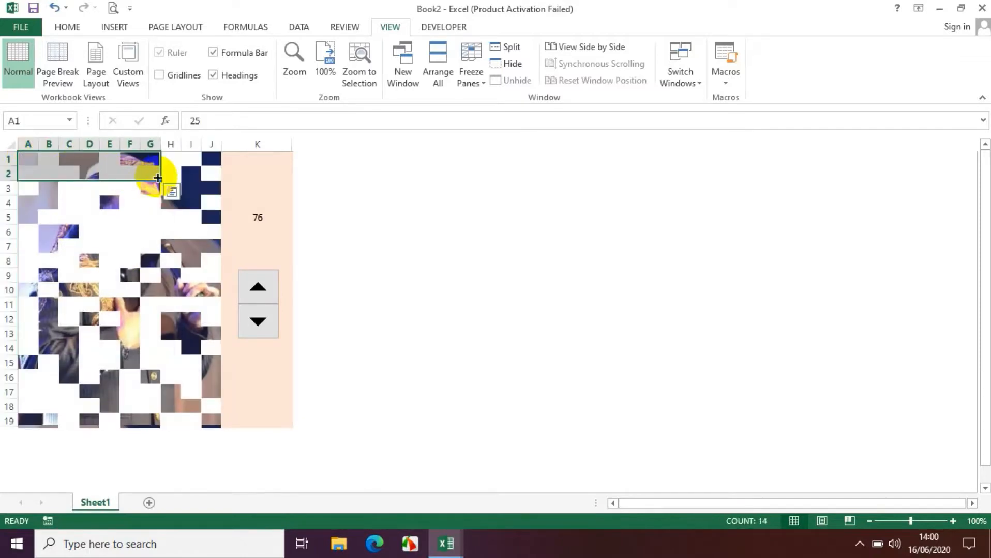
pyautogui.hotkey('ctrl', 'z')
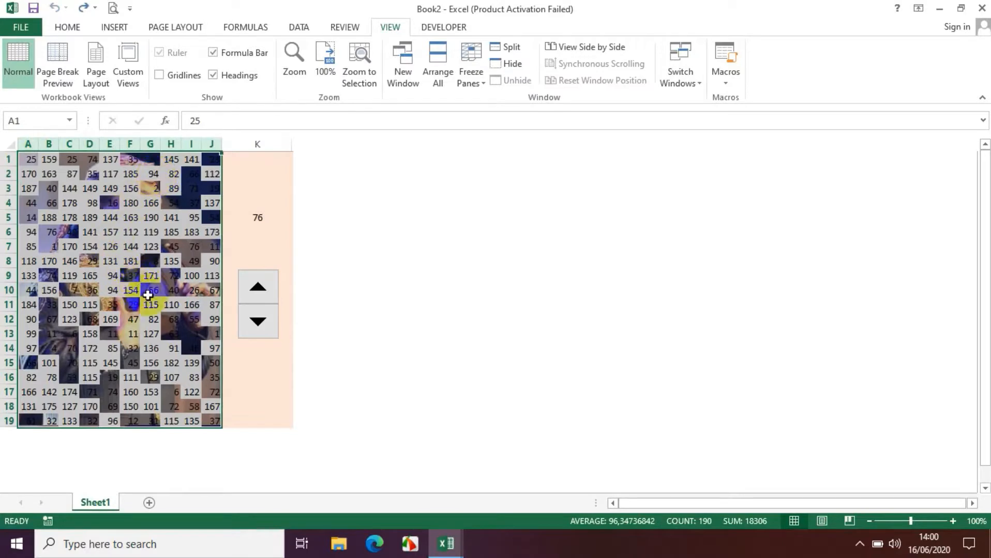
# Reapply the custom number format ";" to A1:J19 to hide its numbers
pyautogui.hotkey('ctrl', '1')
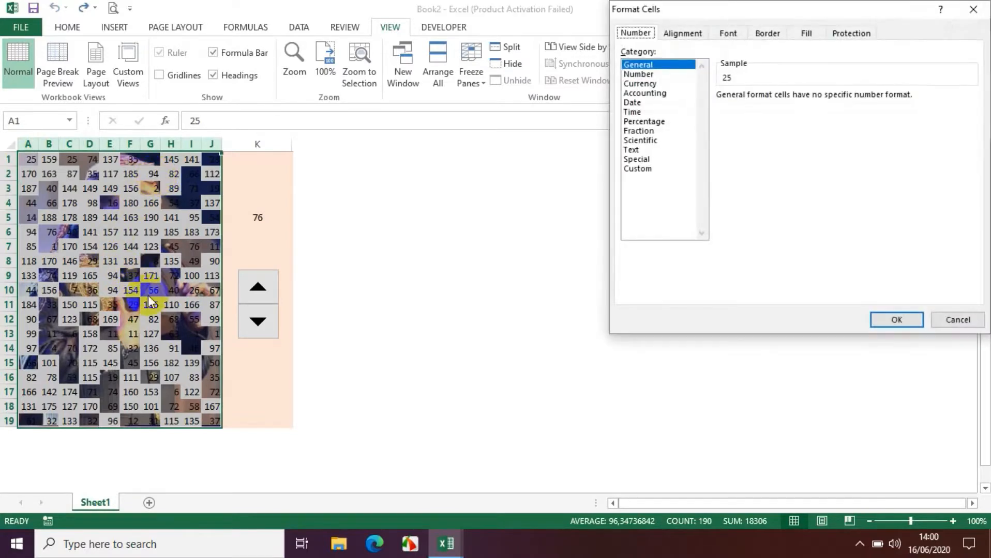
pyautogui.click(636, 168)
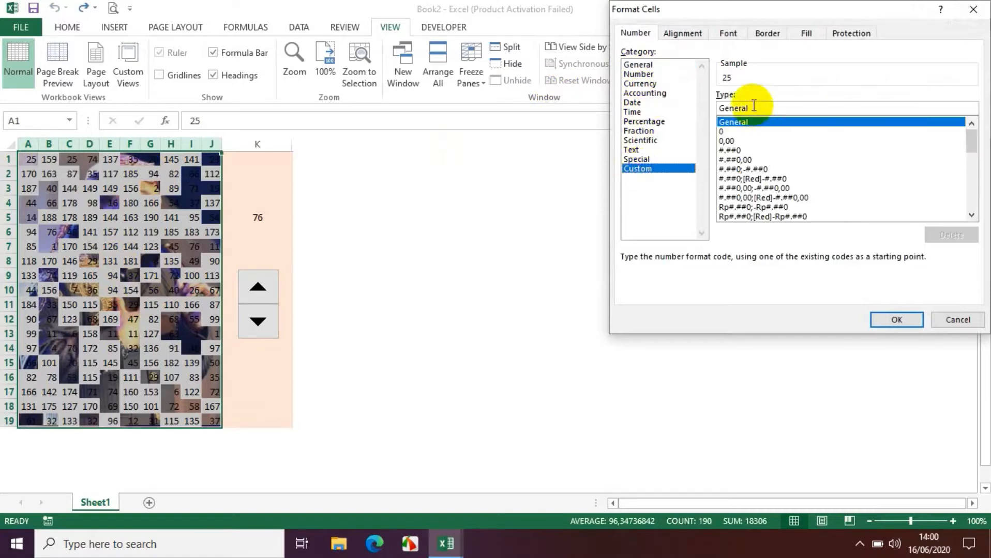
pyautogui.click(754, 105)
pyautogui.press('BackSpace')
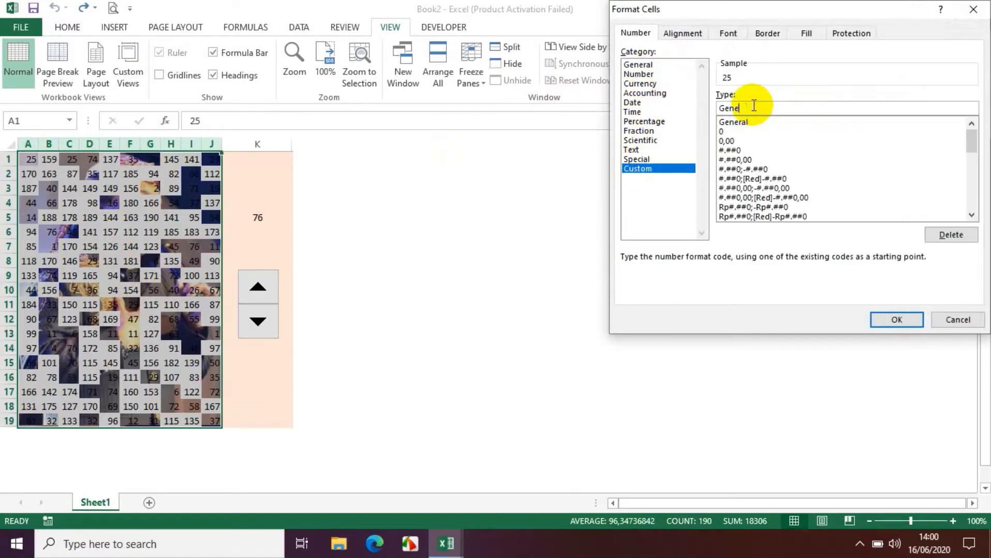
pyautogui.press('BackSpace')
pyautogui.press('BackSpace')
pyautogui.press('BackSpace')
pyautogui.press('BackSpace')
pyautogui.write(';')
pyautogui.click(892, 321)
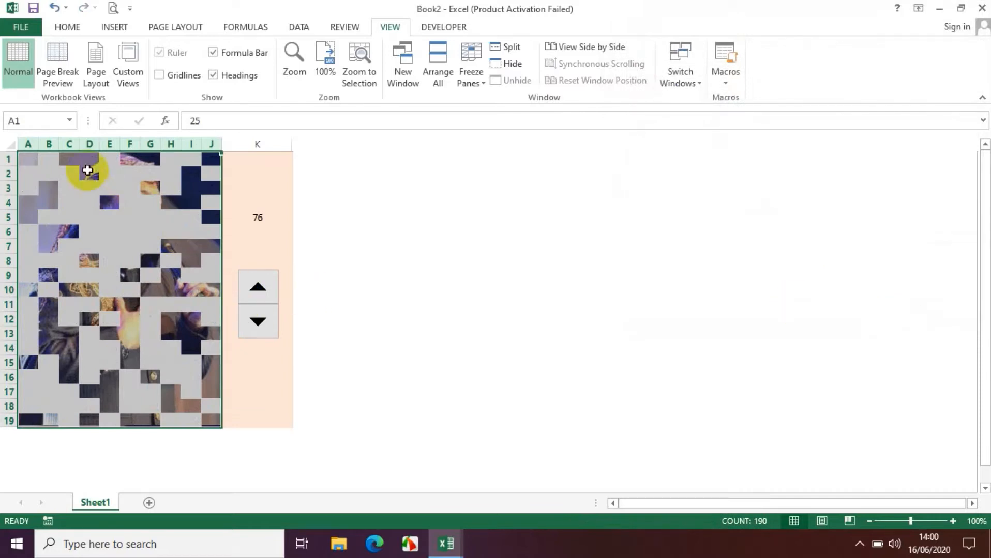
# Test the finished picture reveal by lowering K5 to 0 and raising it to 190 with the spin button, and then stepping it down and up
pyautogui.click(260, 324)
pyautogui.click(262, 289)
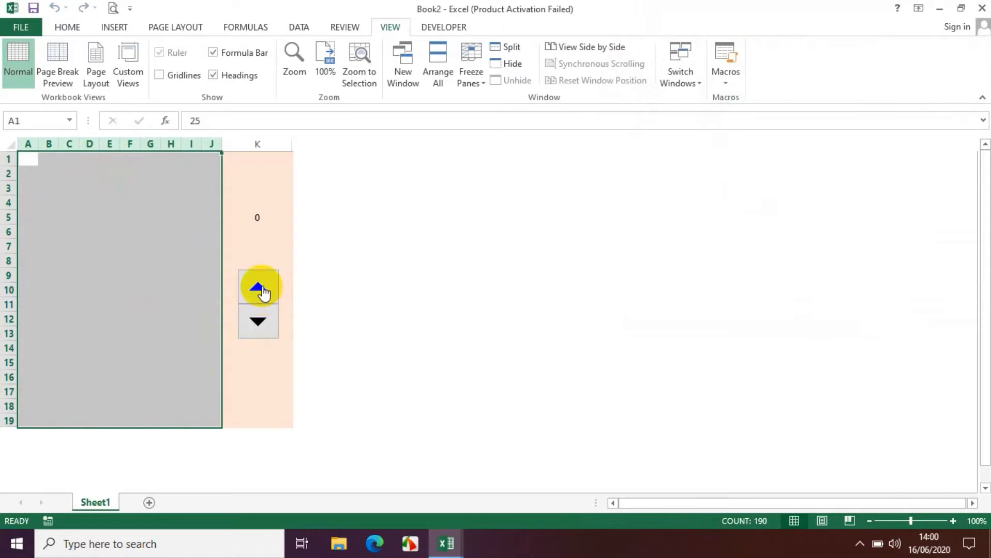
pyautogui.click(261, 289)
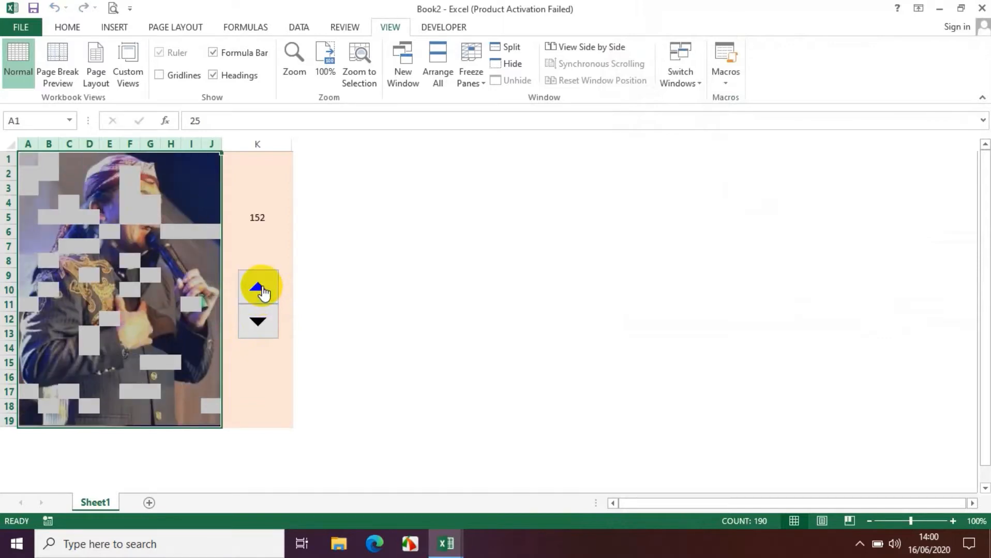
pyautogui.click(261, 288)
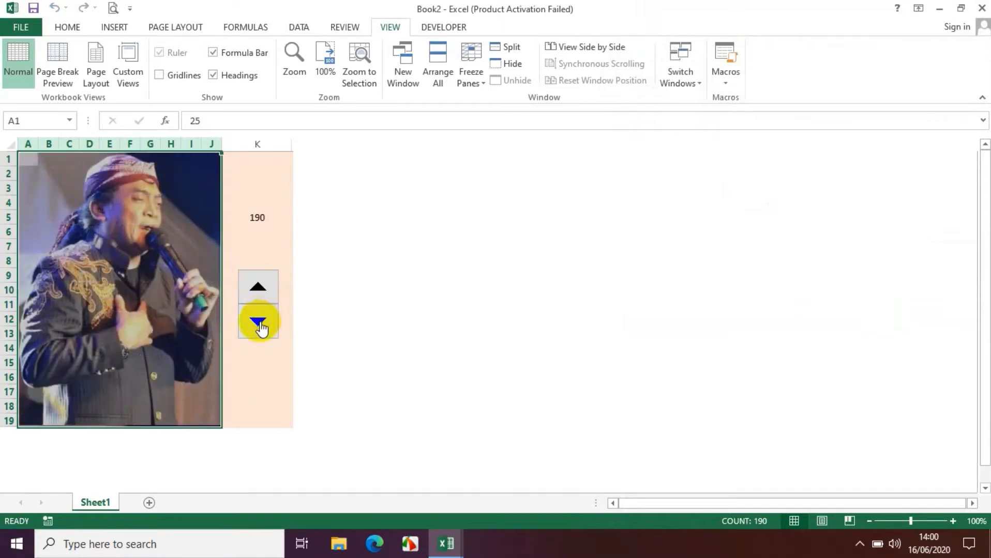
pyautogui.click(260, 324)
pyautogui.click(260, 323)
pyautogui.click(262, 289)
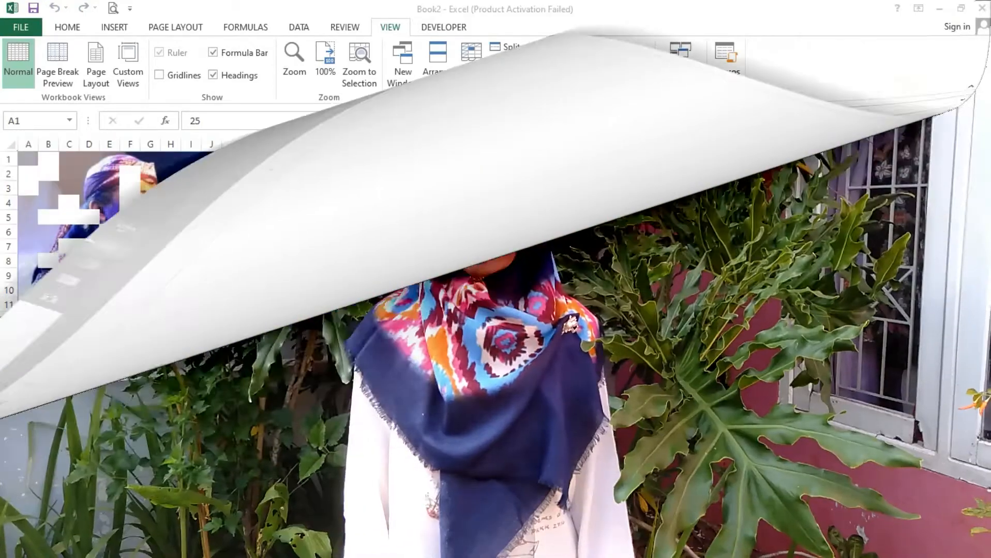